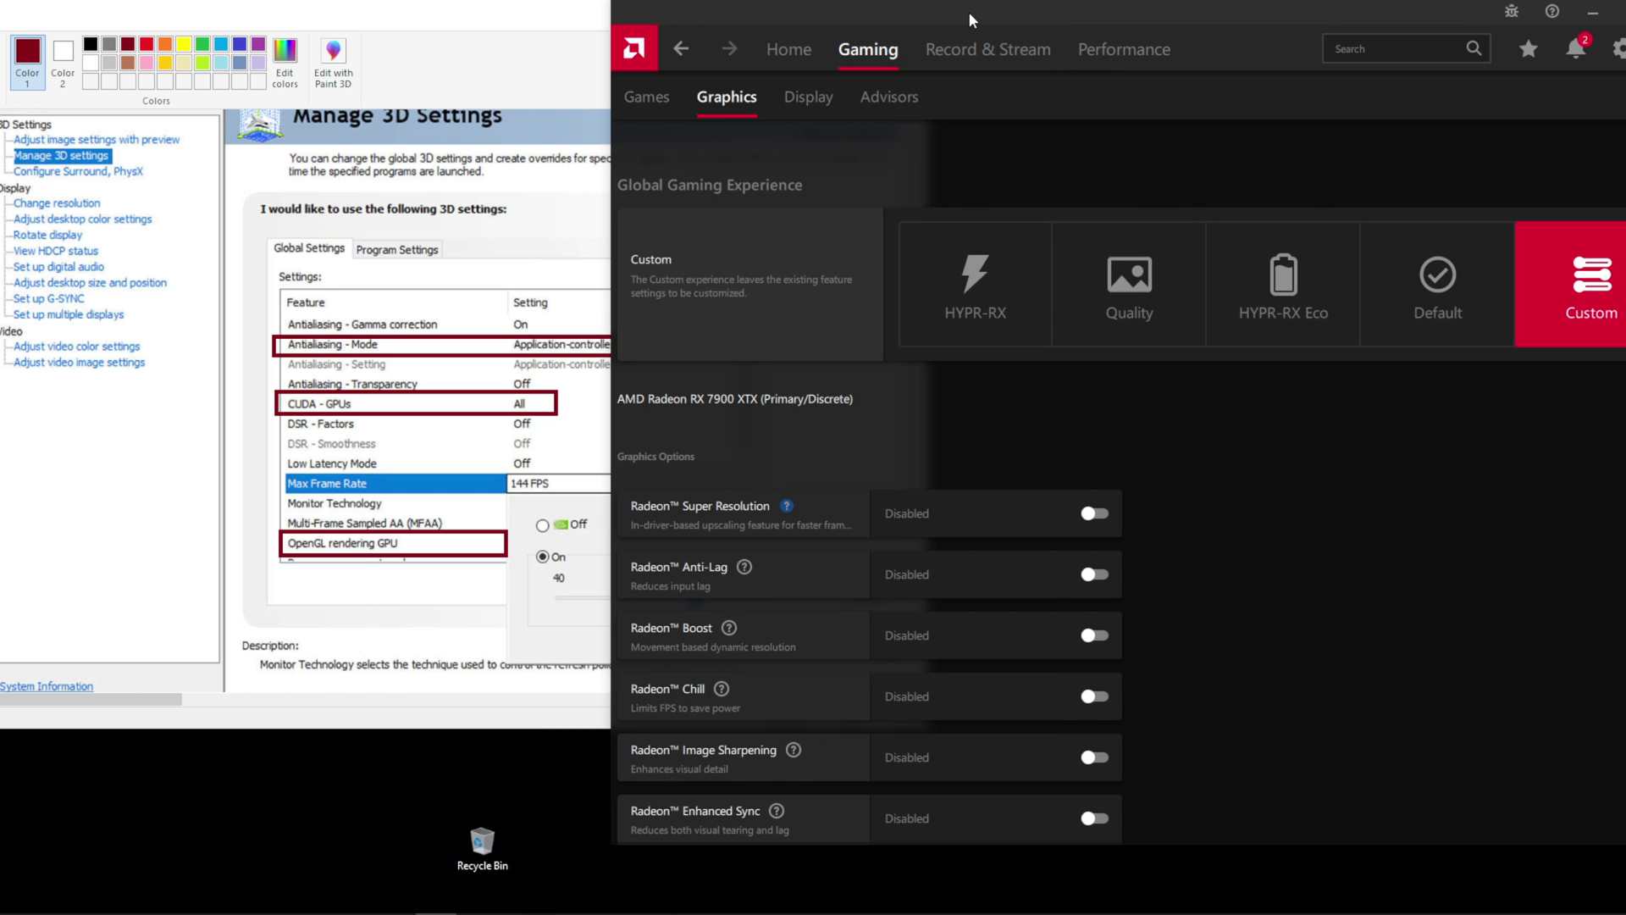
Shift the Adrenalin window left and widen it so the graphics tiles stretch out.
drag(968, 12, 626, 12)
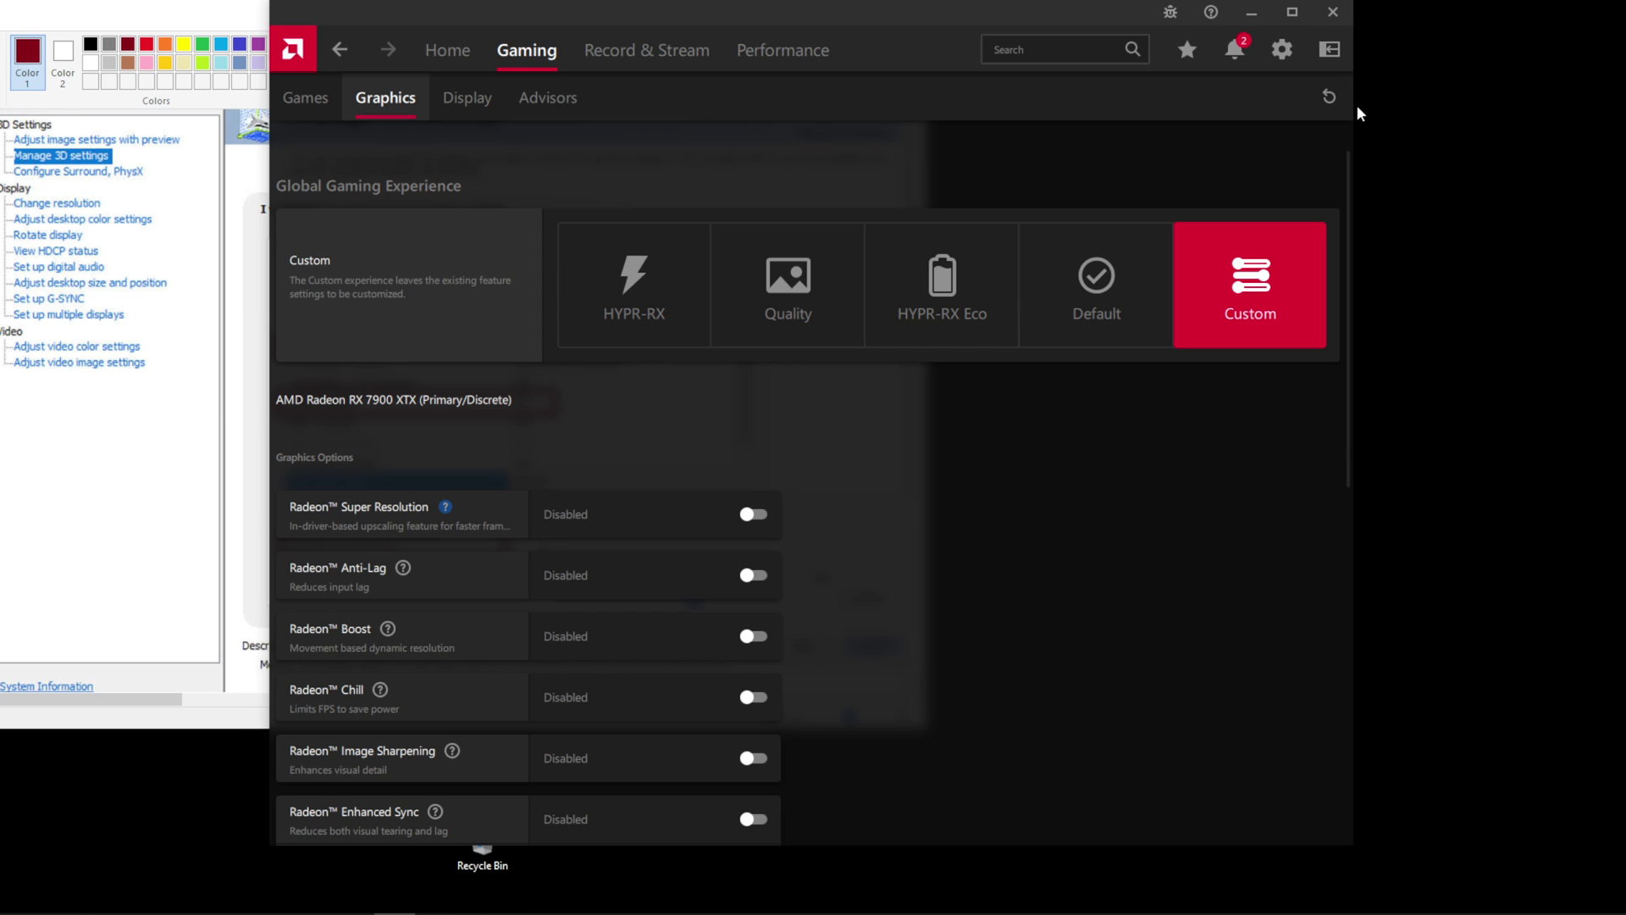
drag(1356, 105, 1526, 105)
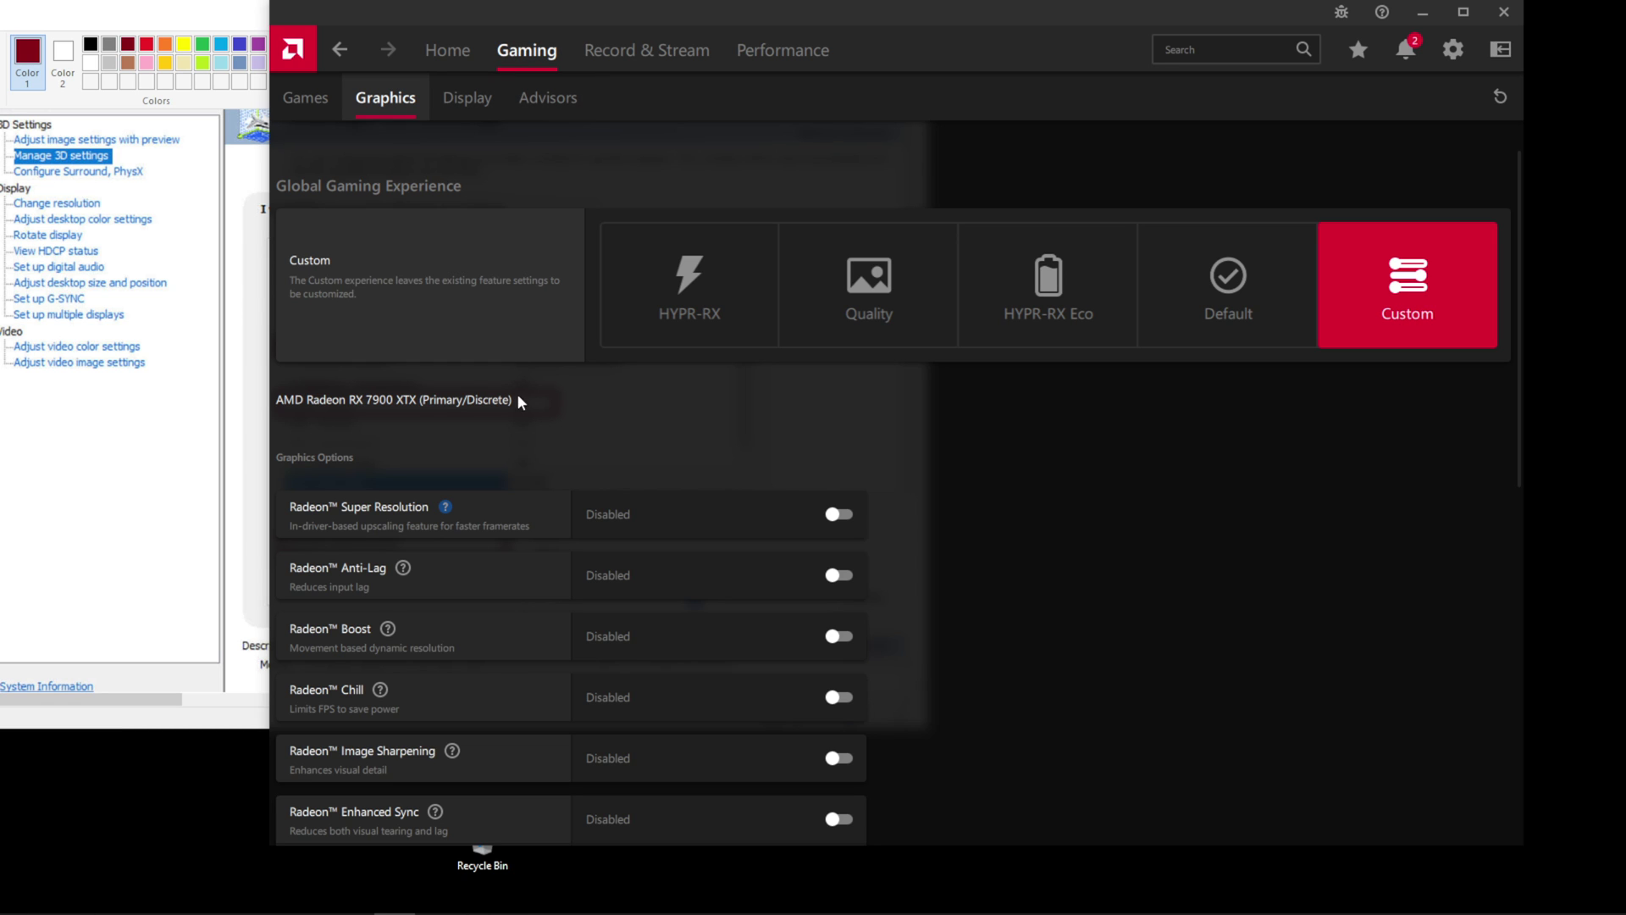
scroll(517, 398, down, 6)
scroll(737, 491, up, 5)
scroll(716, 505, up, 1)
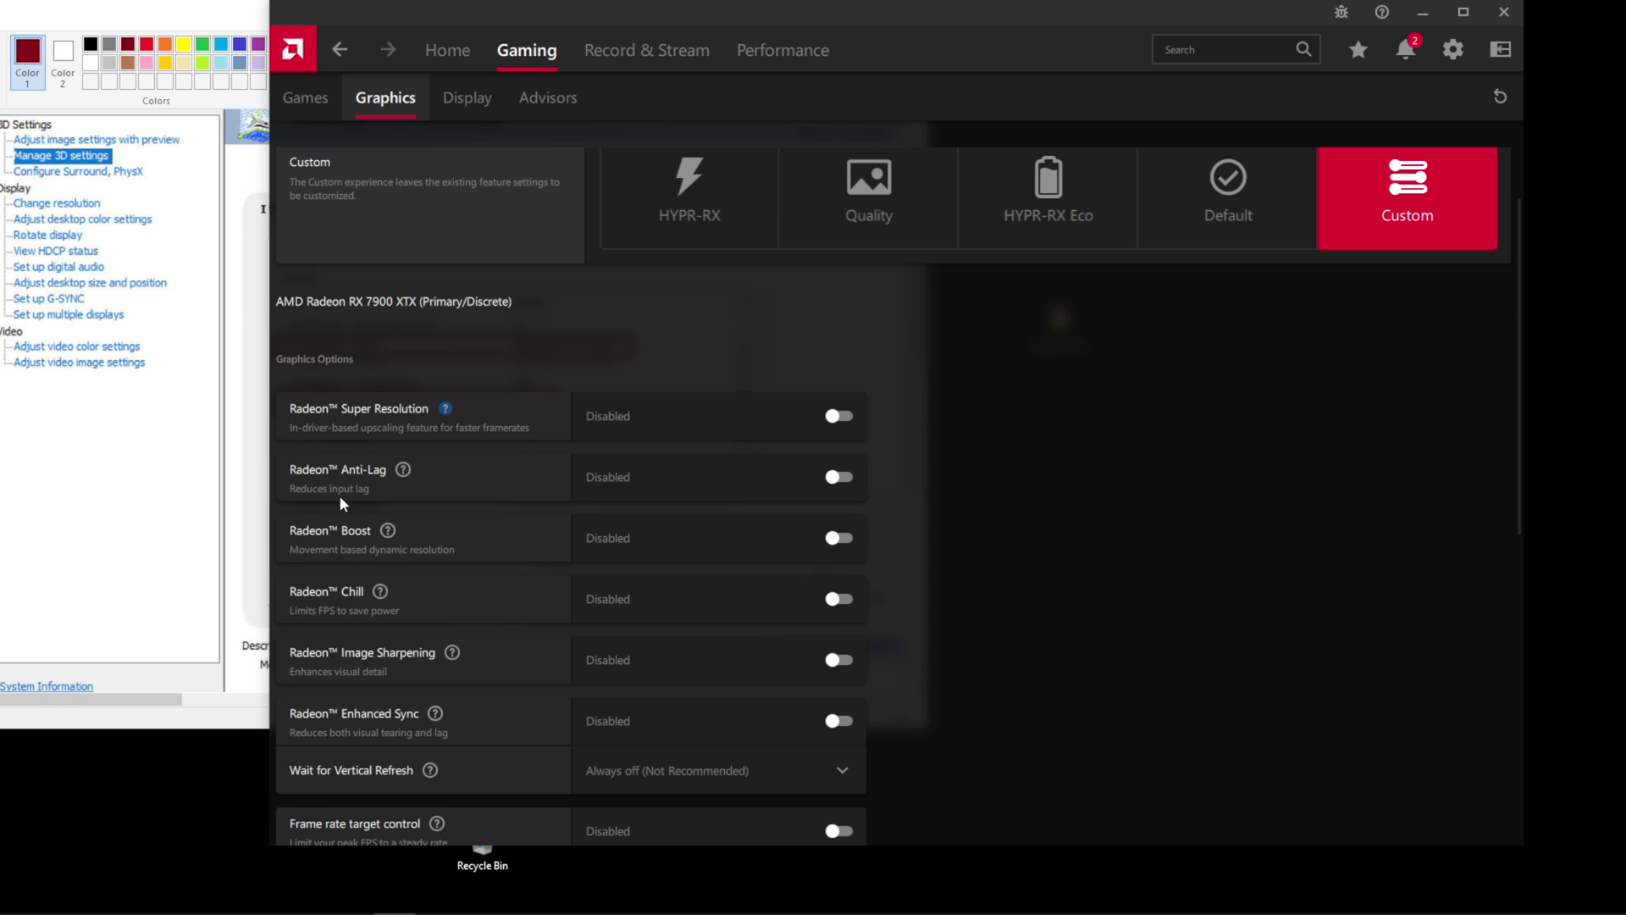
scroll(339, 499, down, 1)
scroll(571, 643, down, 7)
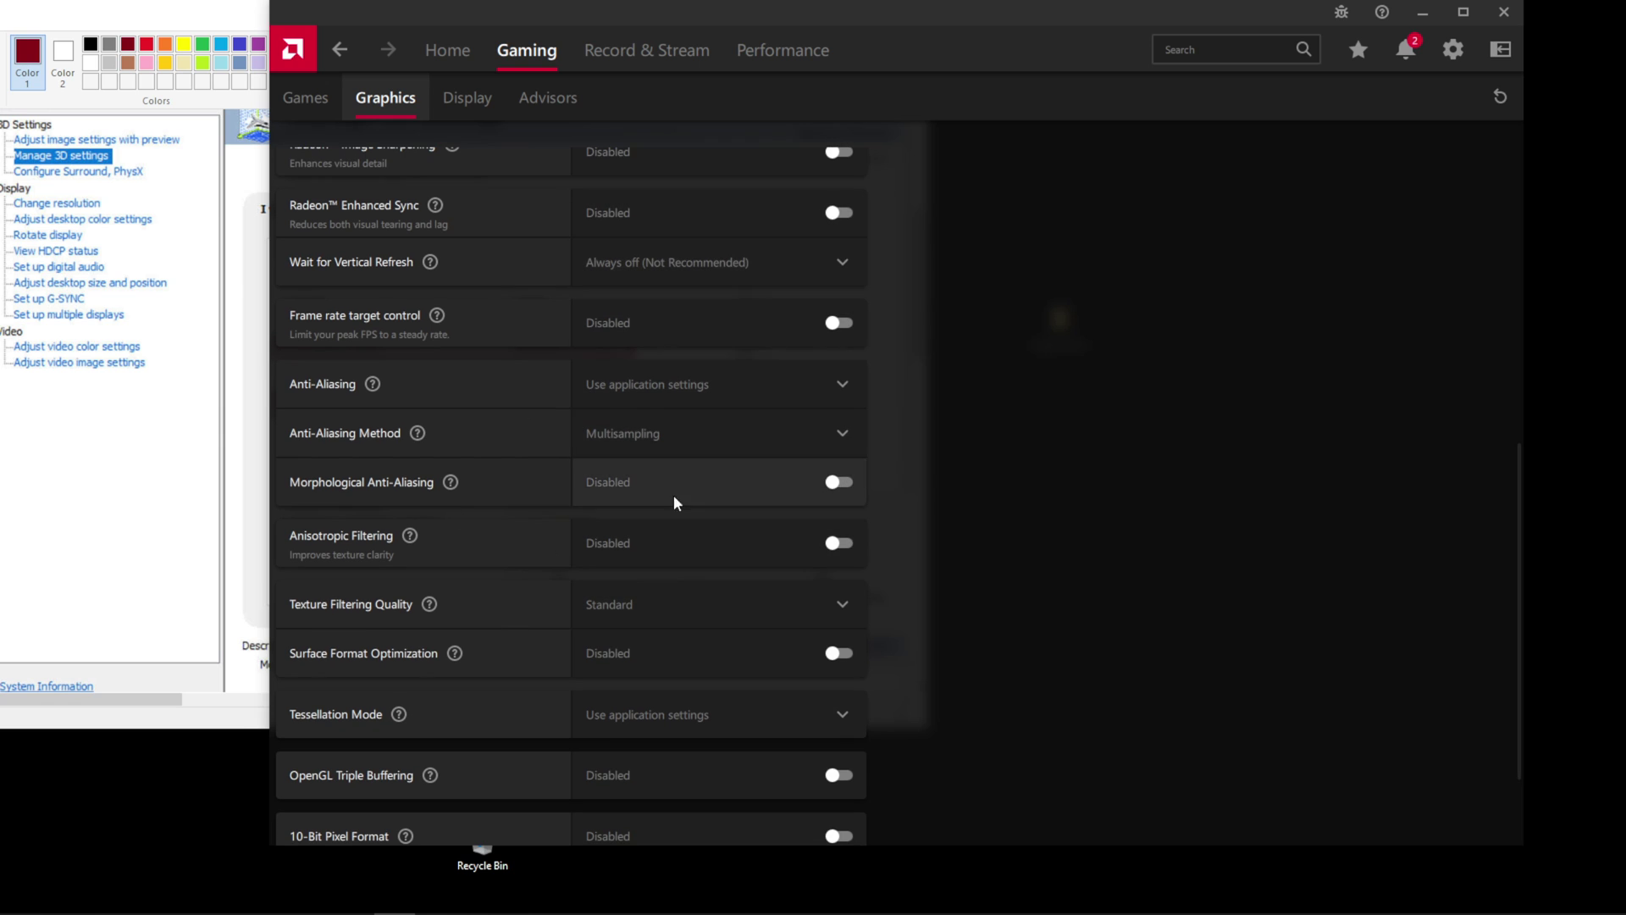
scroll(669, 424, down, 2)
scroll(656, 406, up, 5)
scroll(581, 616, up, 3)
scroll(664, 339, down, 7)
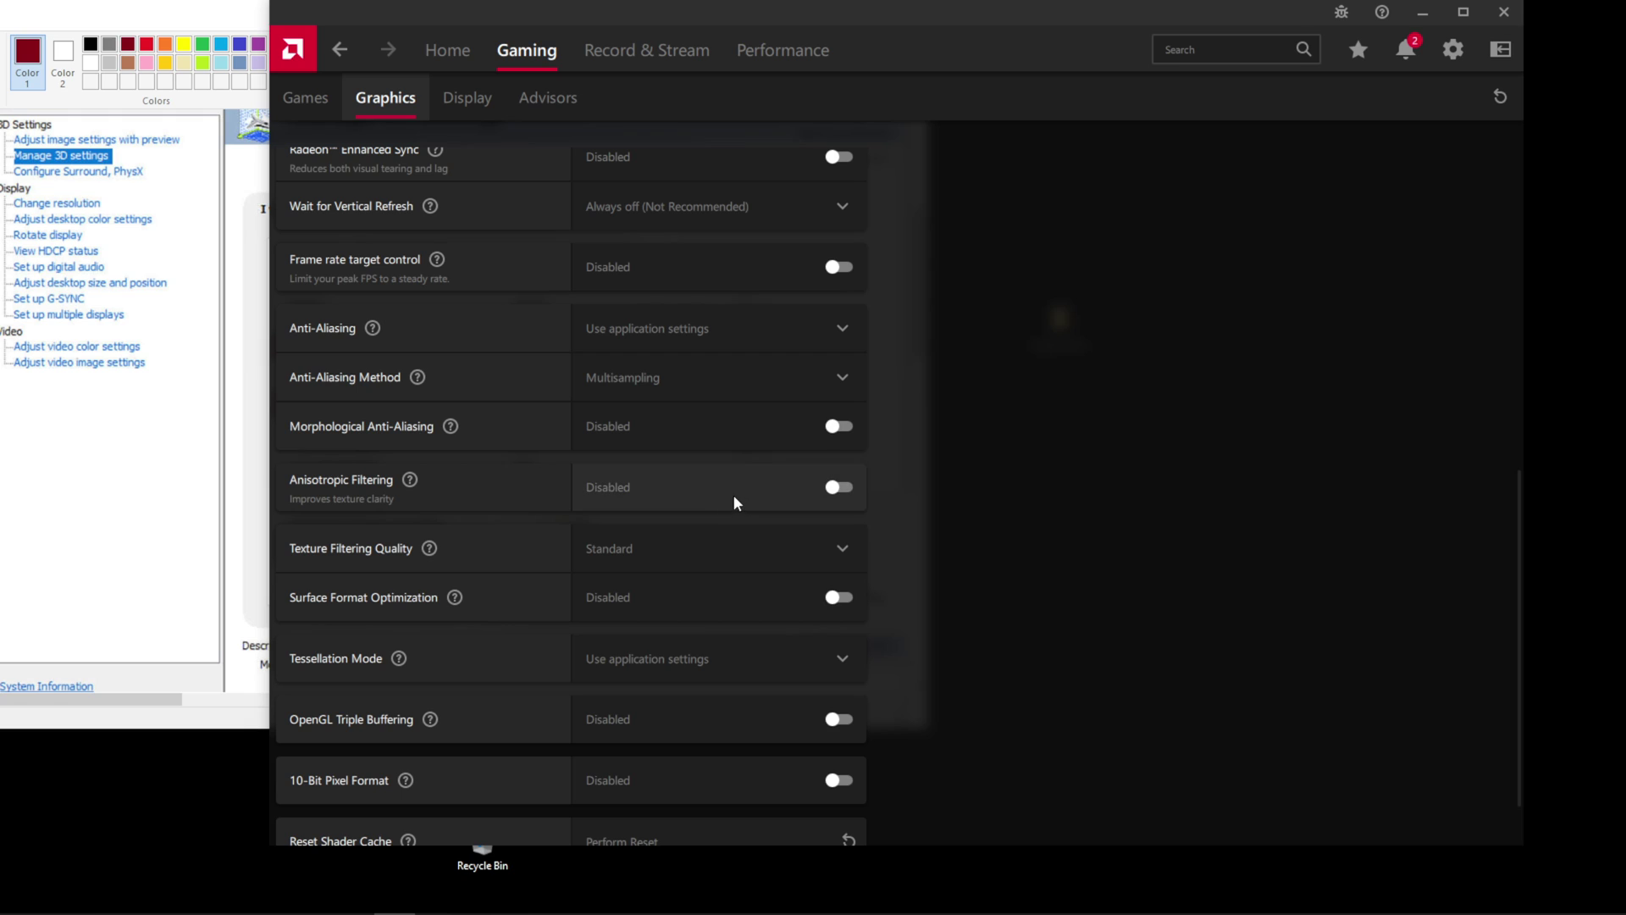
click(840, 489)
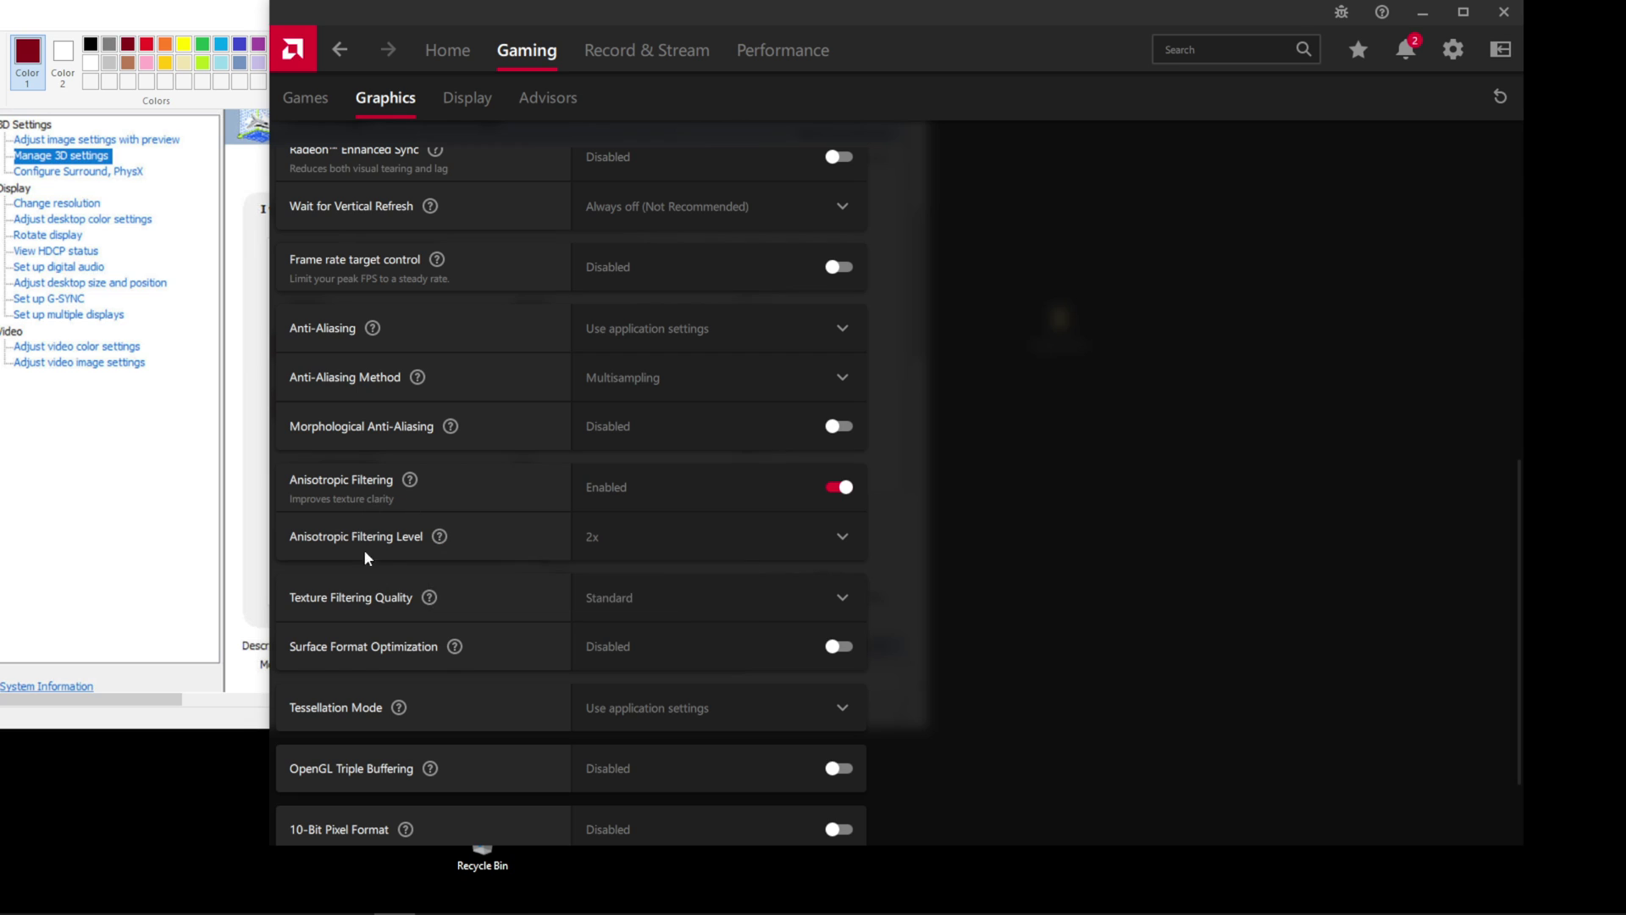
click(644, 540)
click(846, 490)
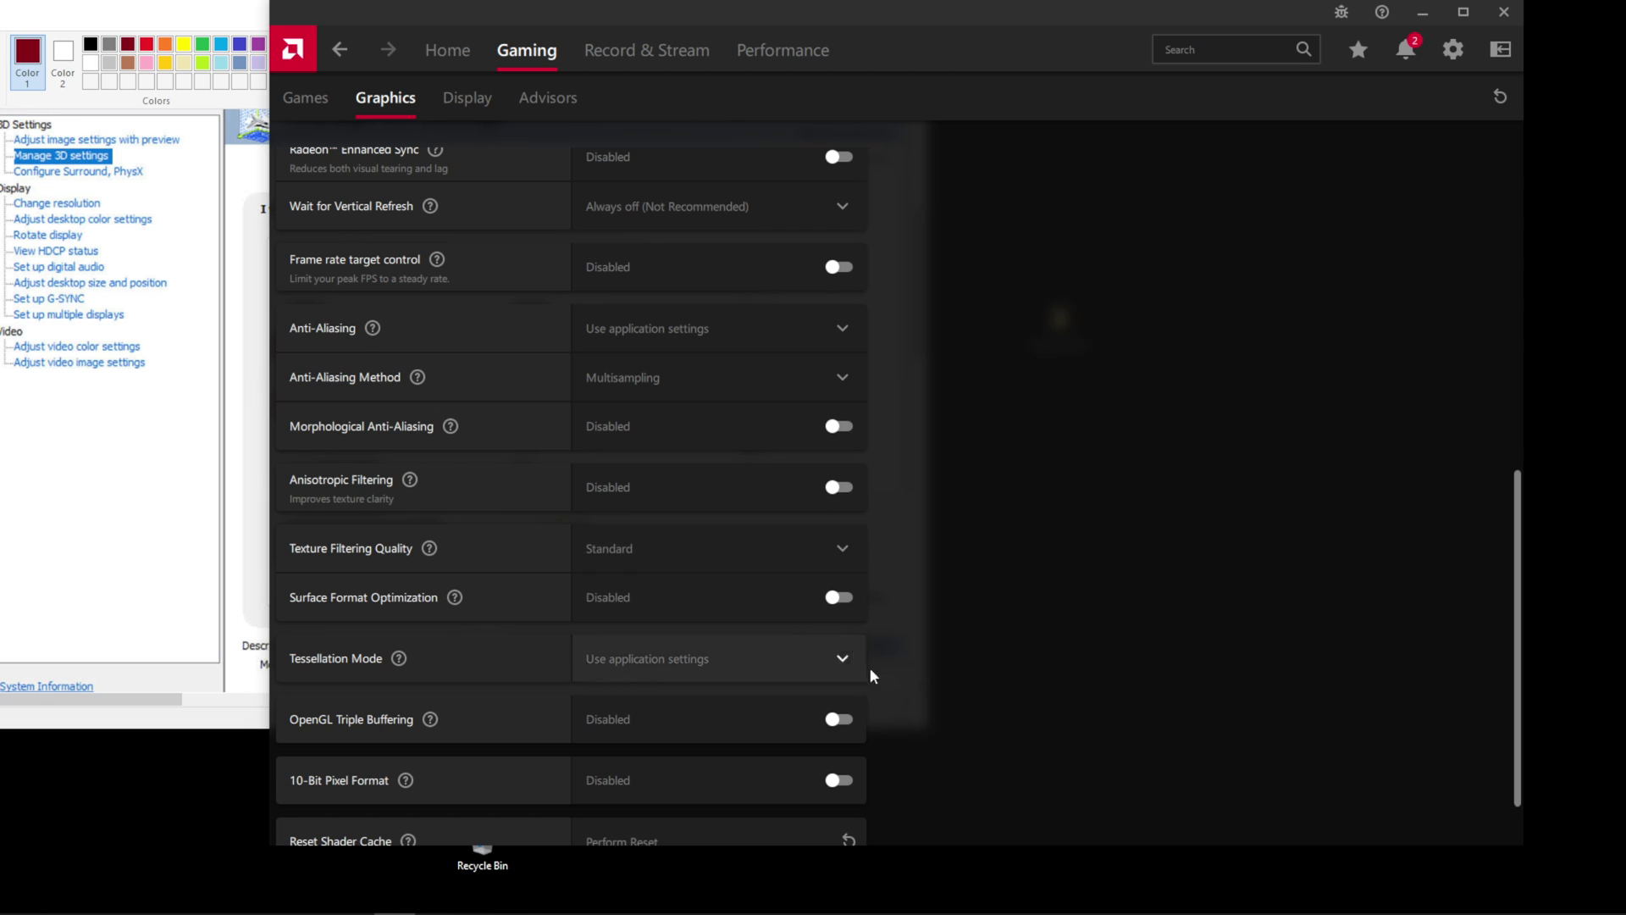
scroll(630, 493, up, 1)
click(835, 425)
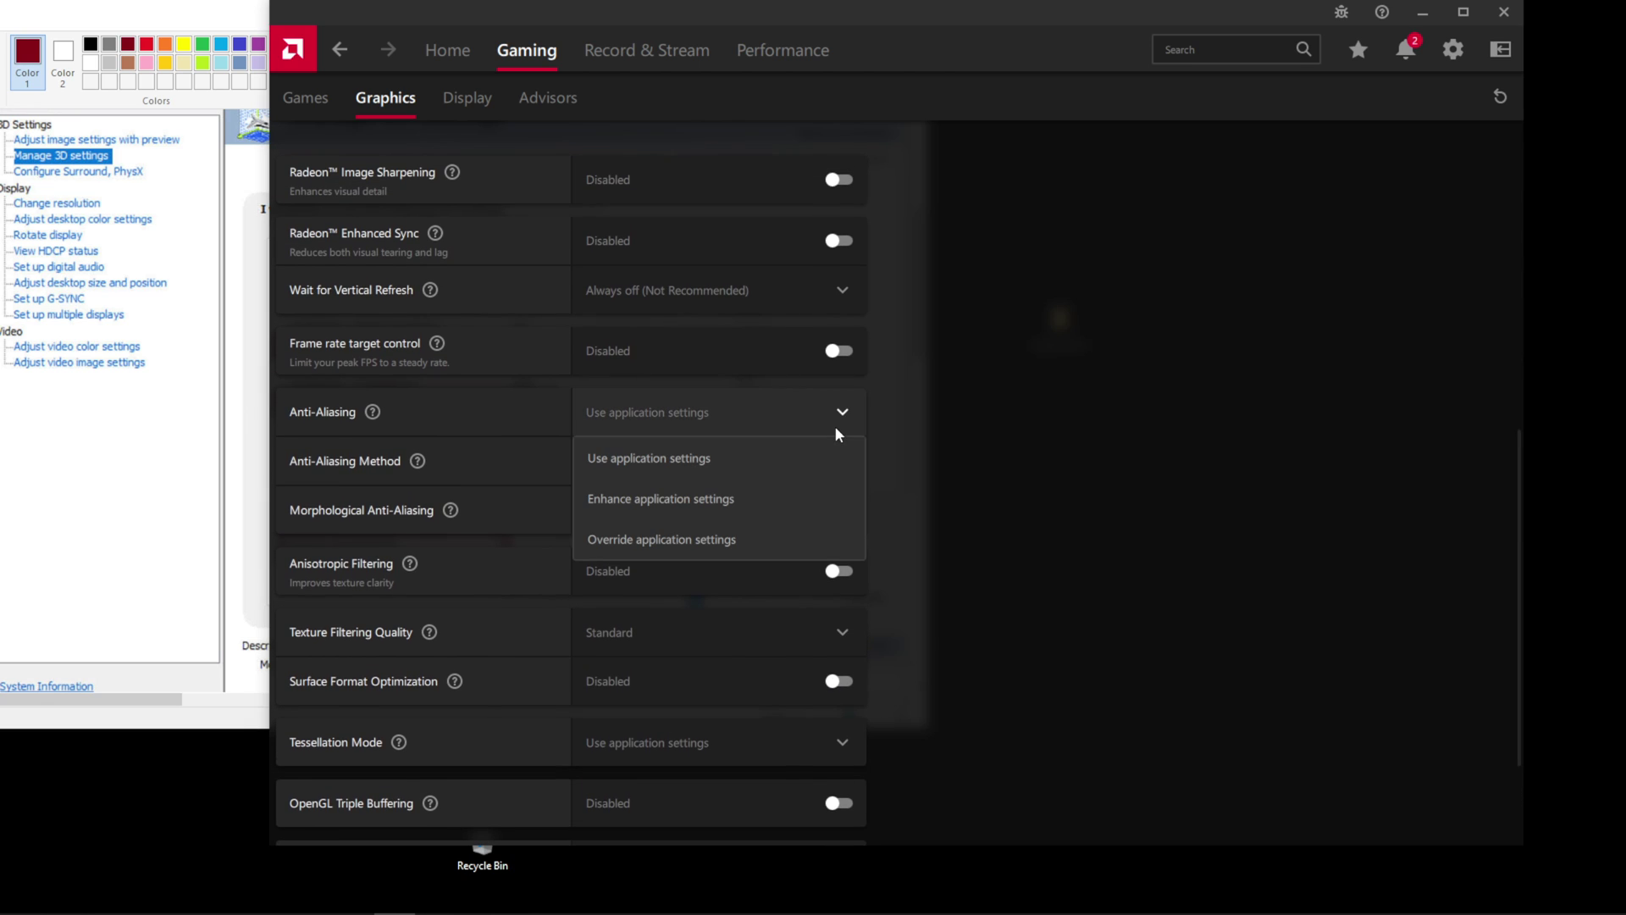
click(761, 541)
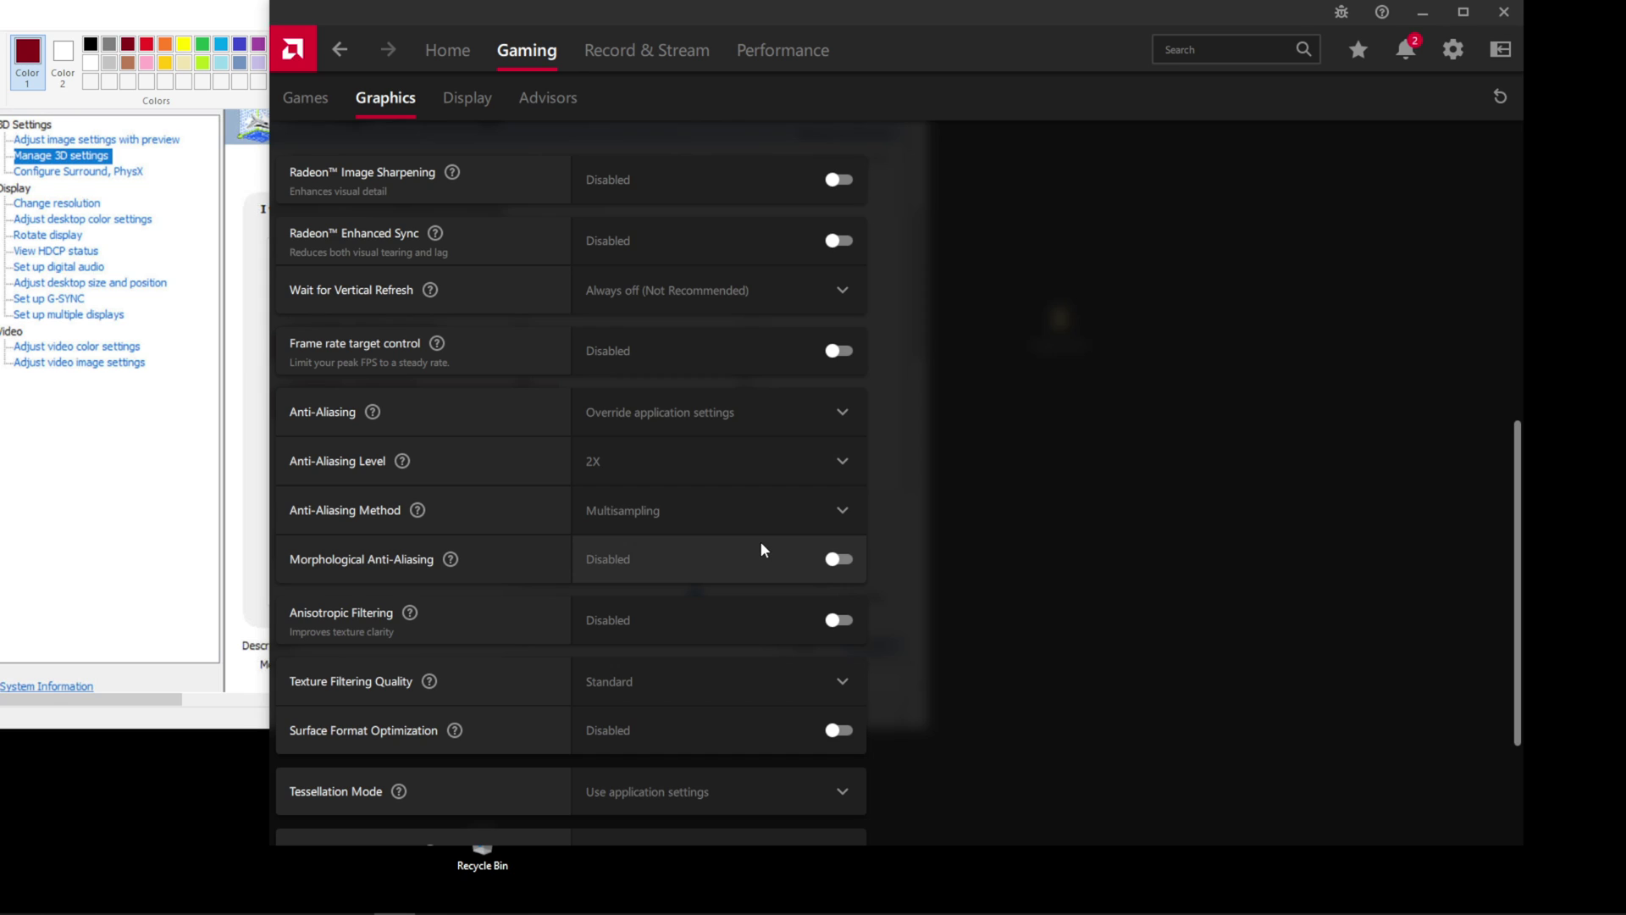
click(644, 471)
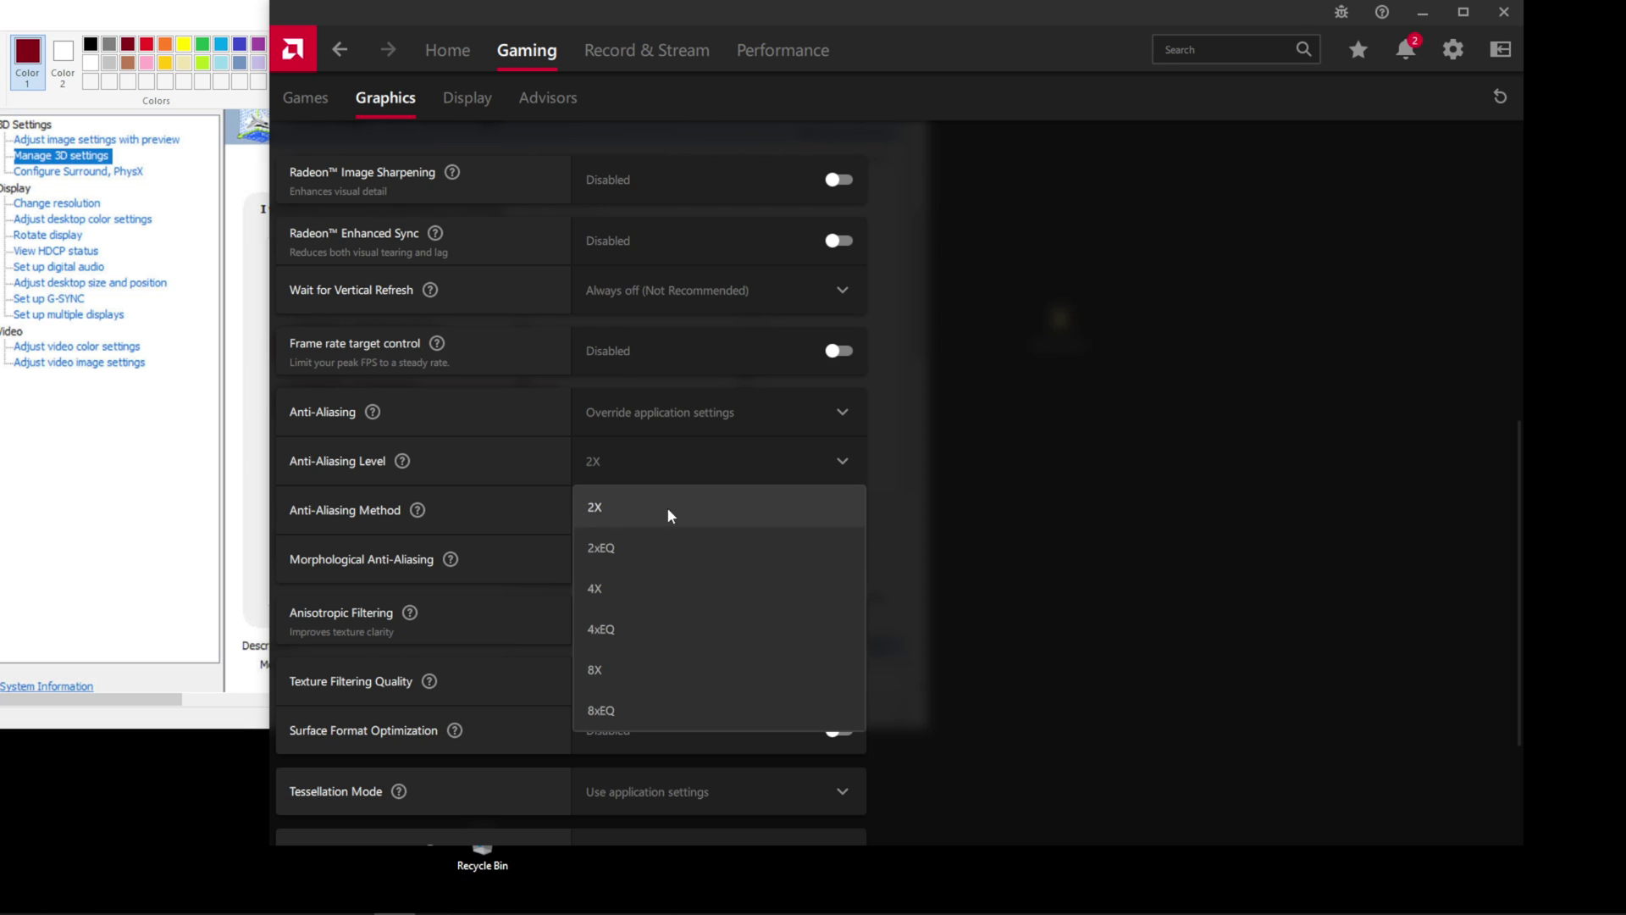
click(1113, 584)
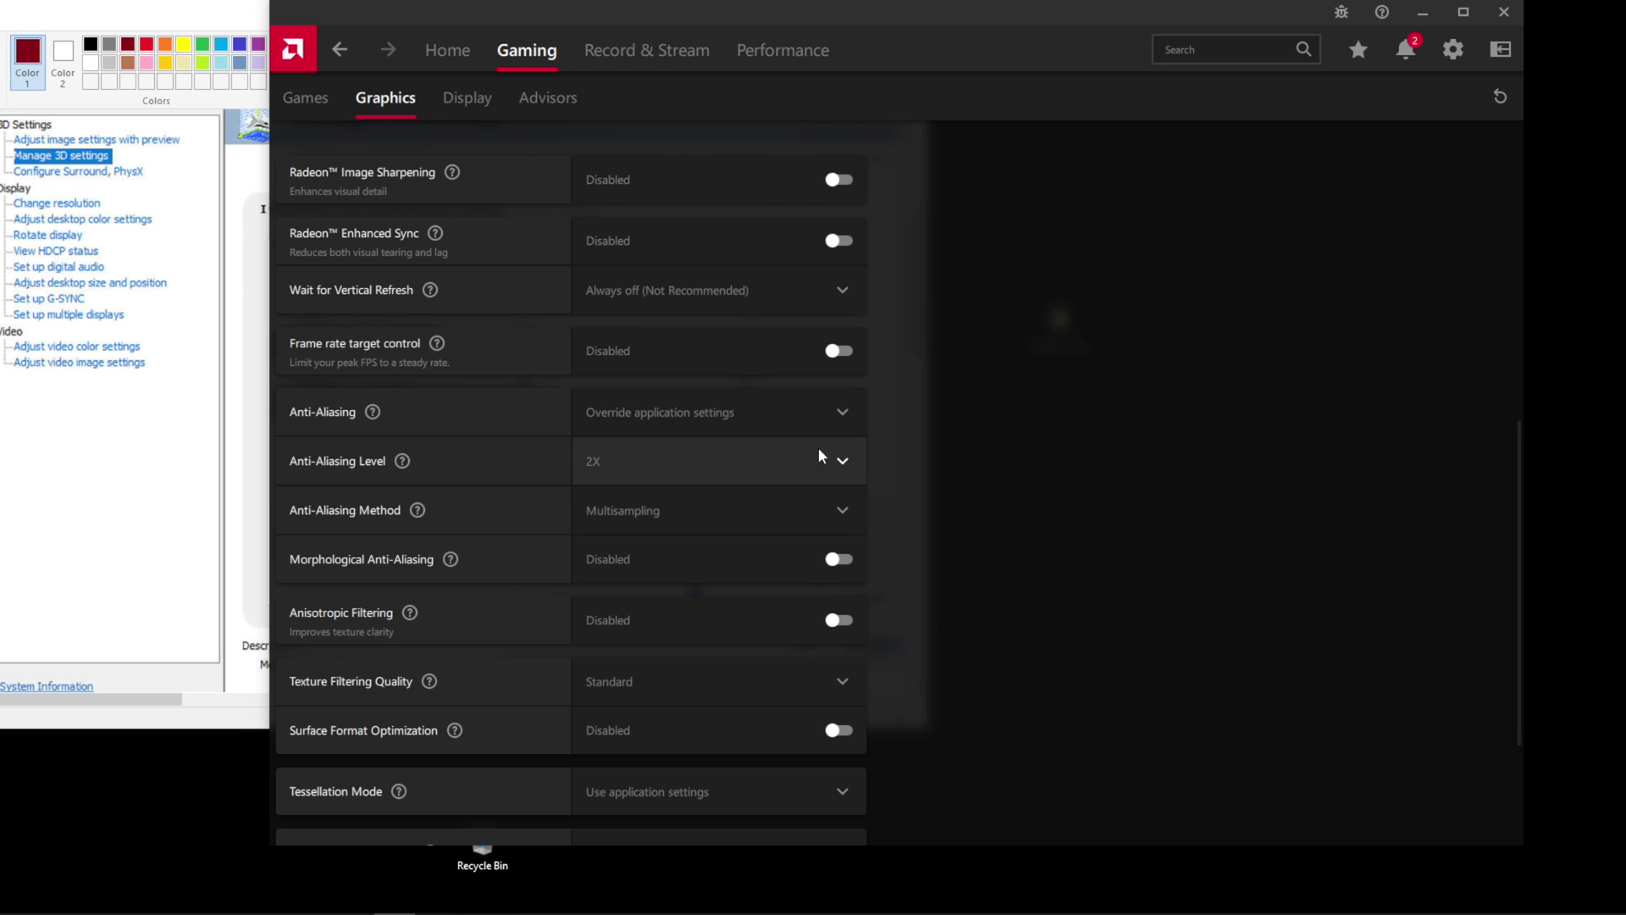
click(762, 419)
click(726, 468)
scroll(618, 787, up, 3)
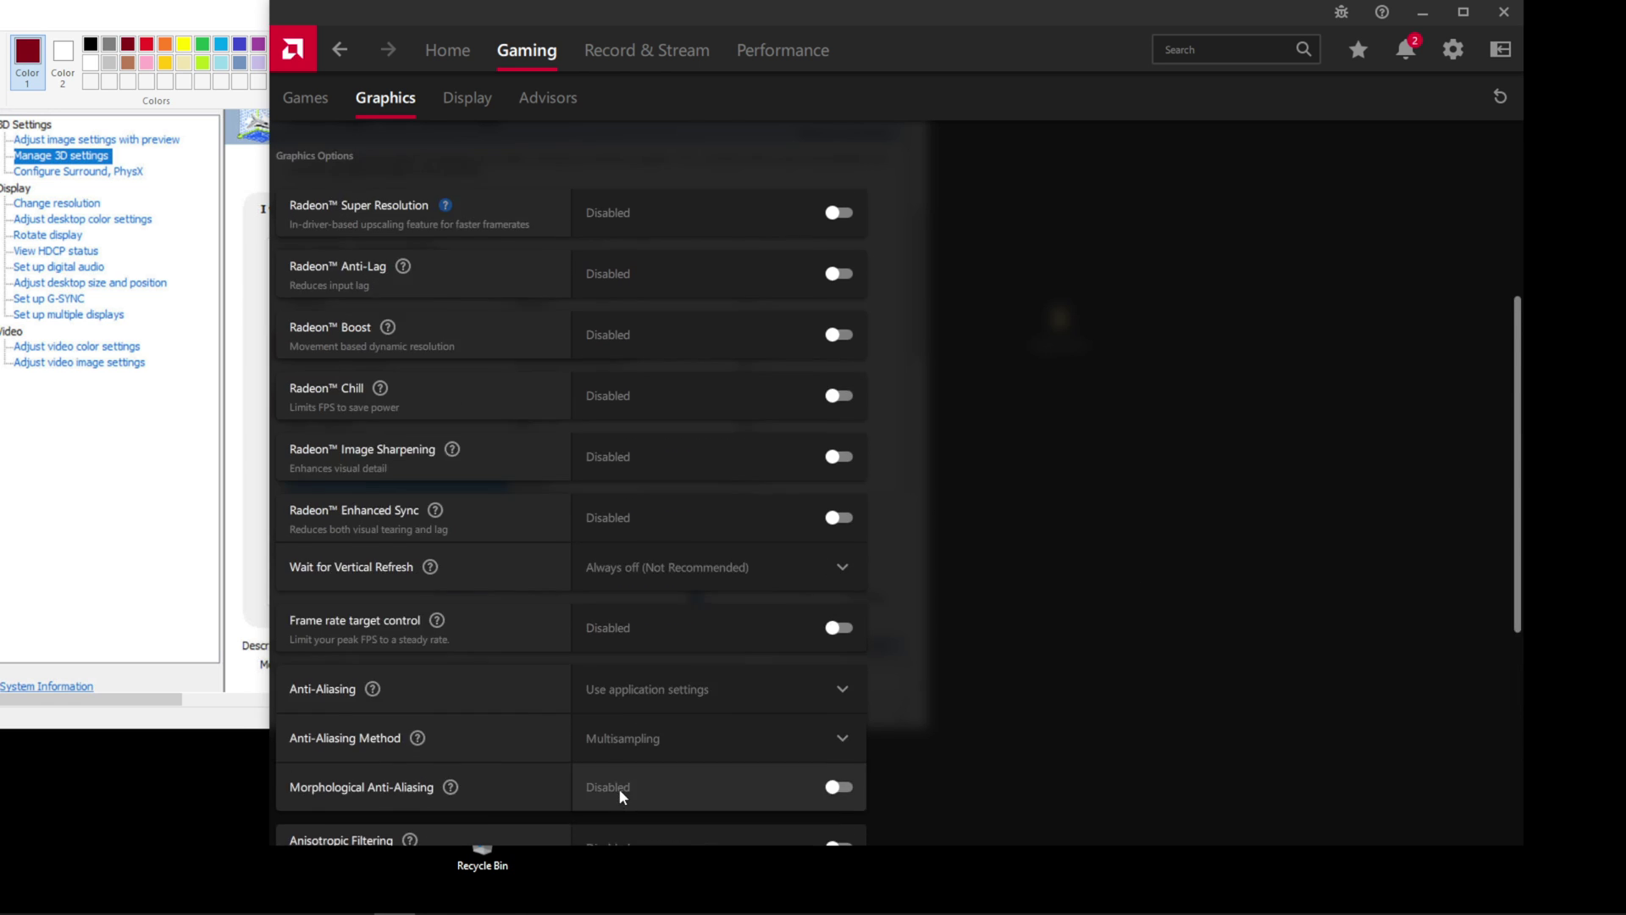
scroll(618, 788, up, 3)
scroll(512, 355, down, 3)
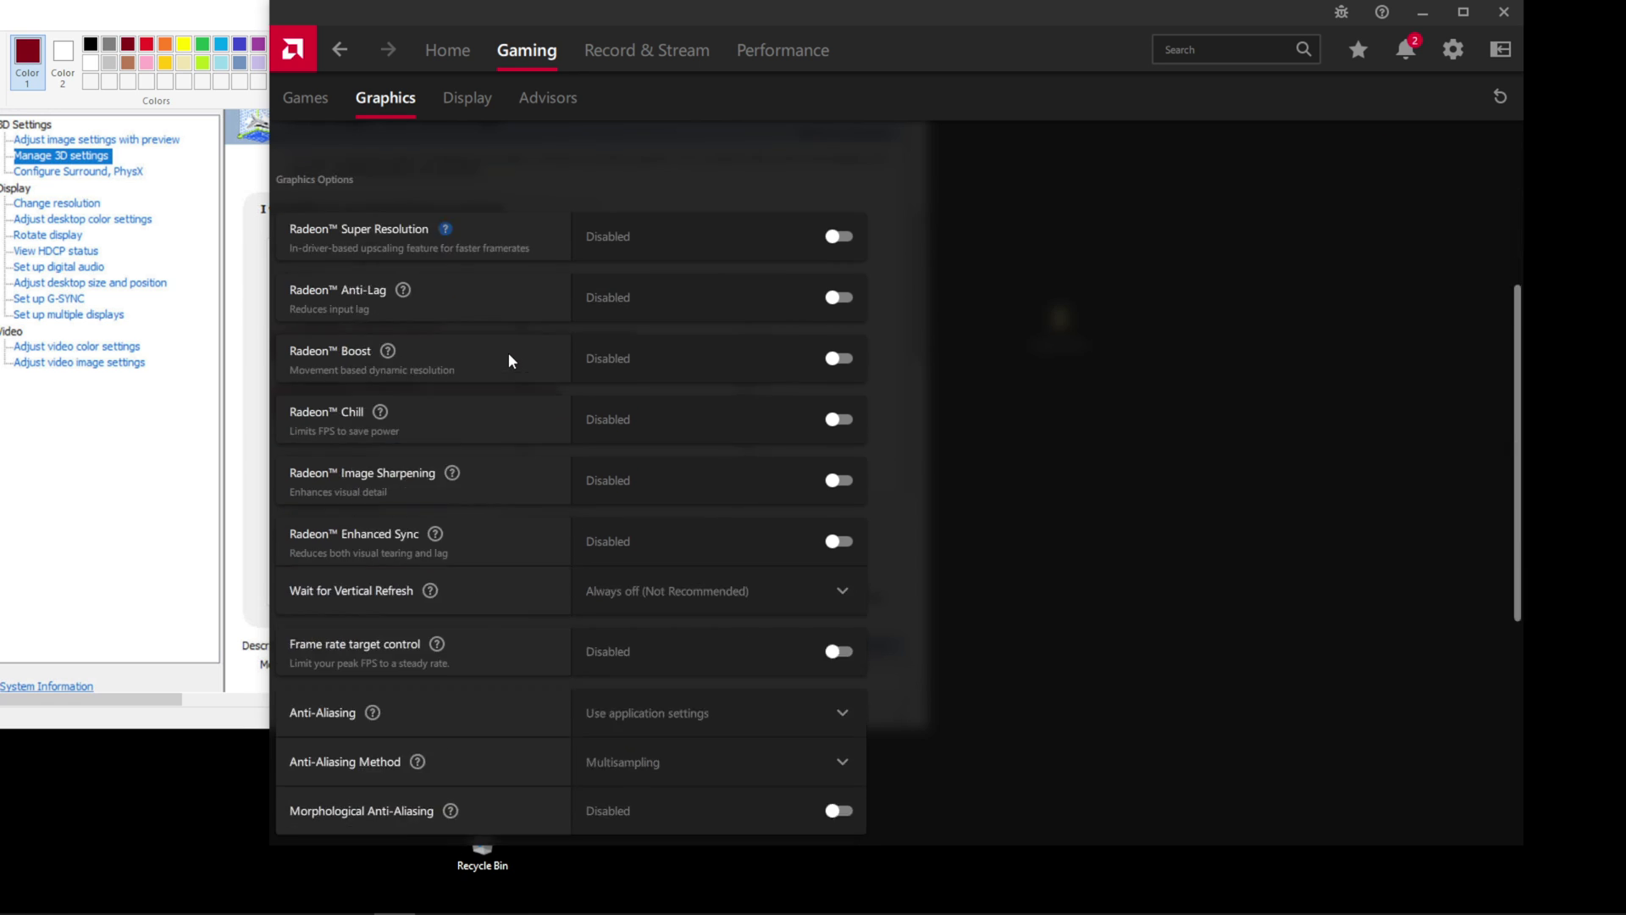
scroll(508, 359, down, 5)
scroll(587, 430, up, 8)
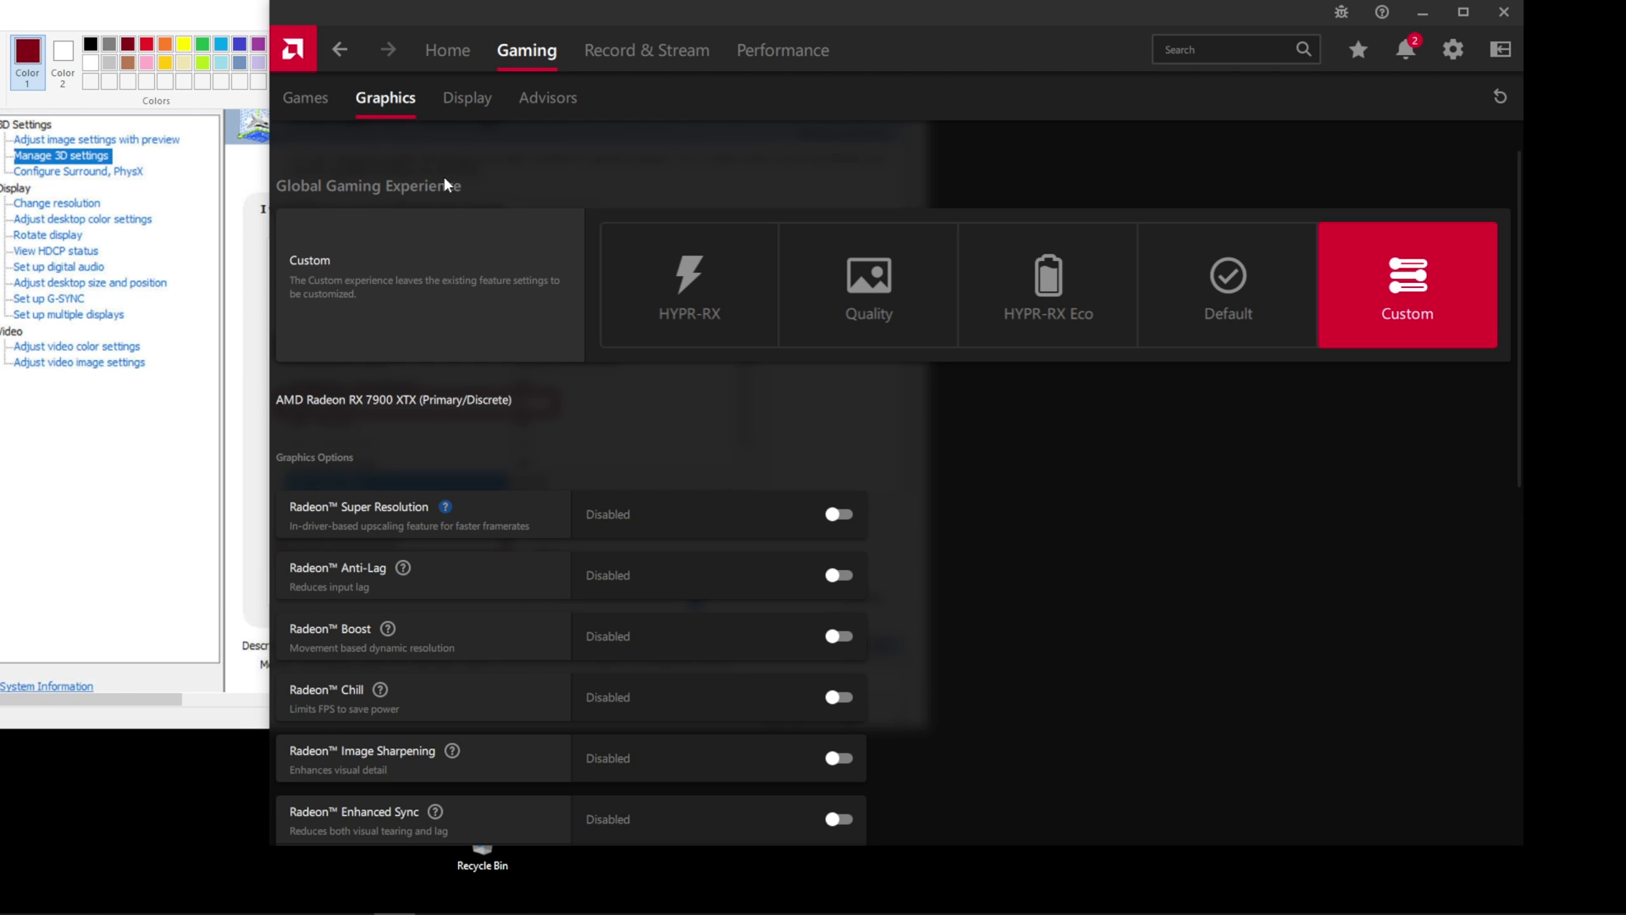
scroll(488, 530, down, 8)
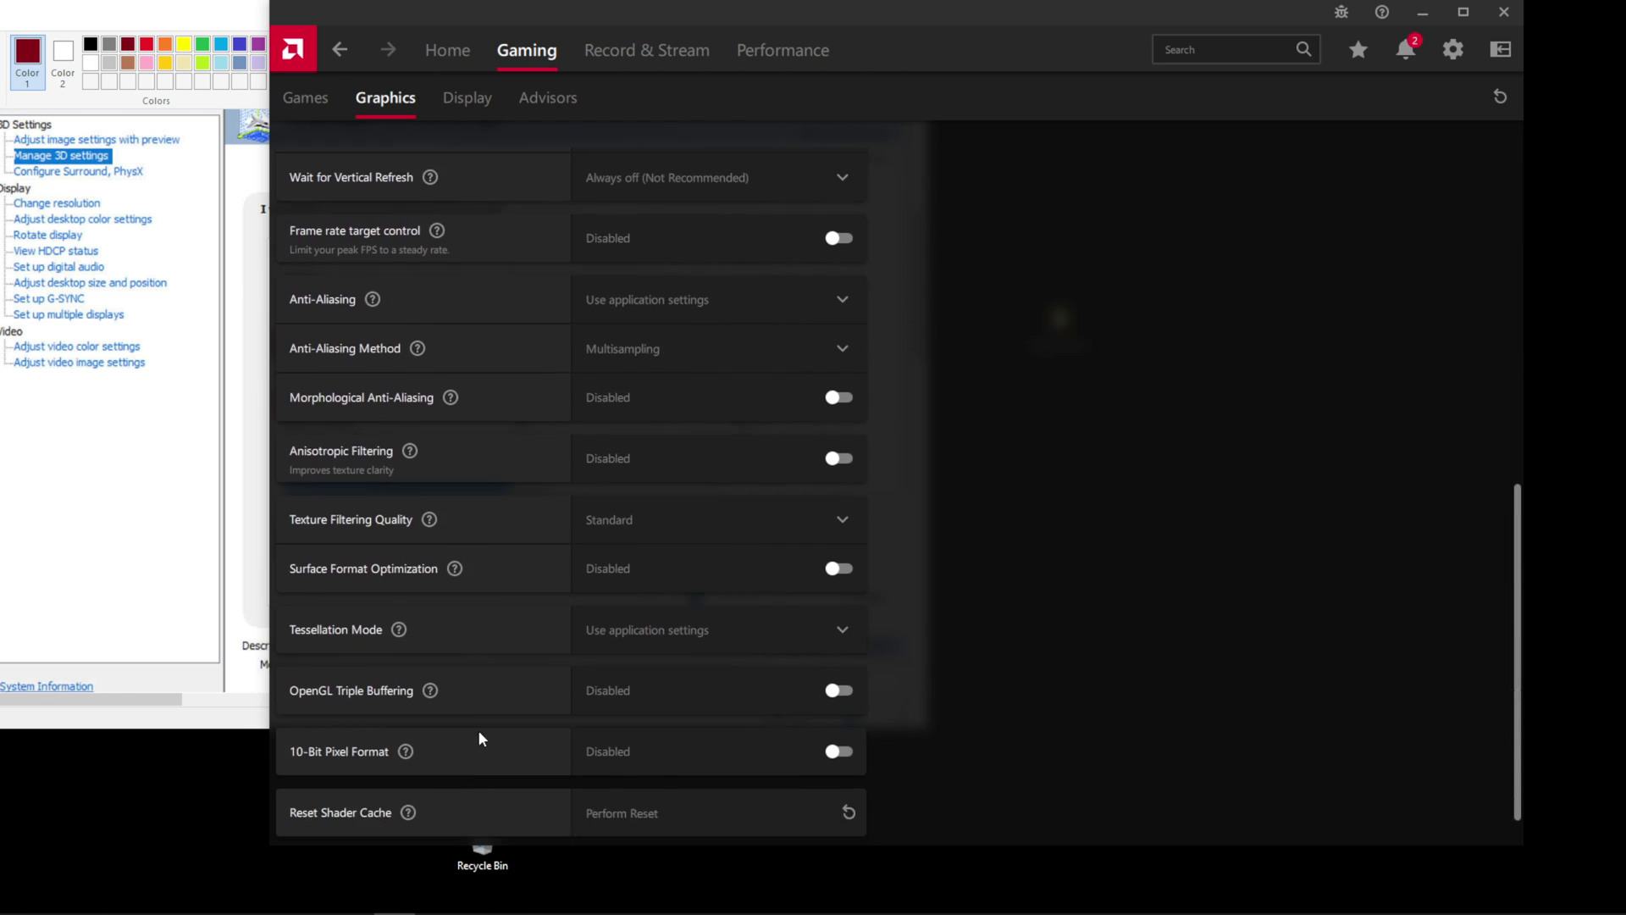
scroll(477, 729, up, 8)
Review Assetto Corsa's per-game Graphics and Display settings in the Games library, then minimize Adrenalin.
click(293, 103)
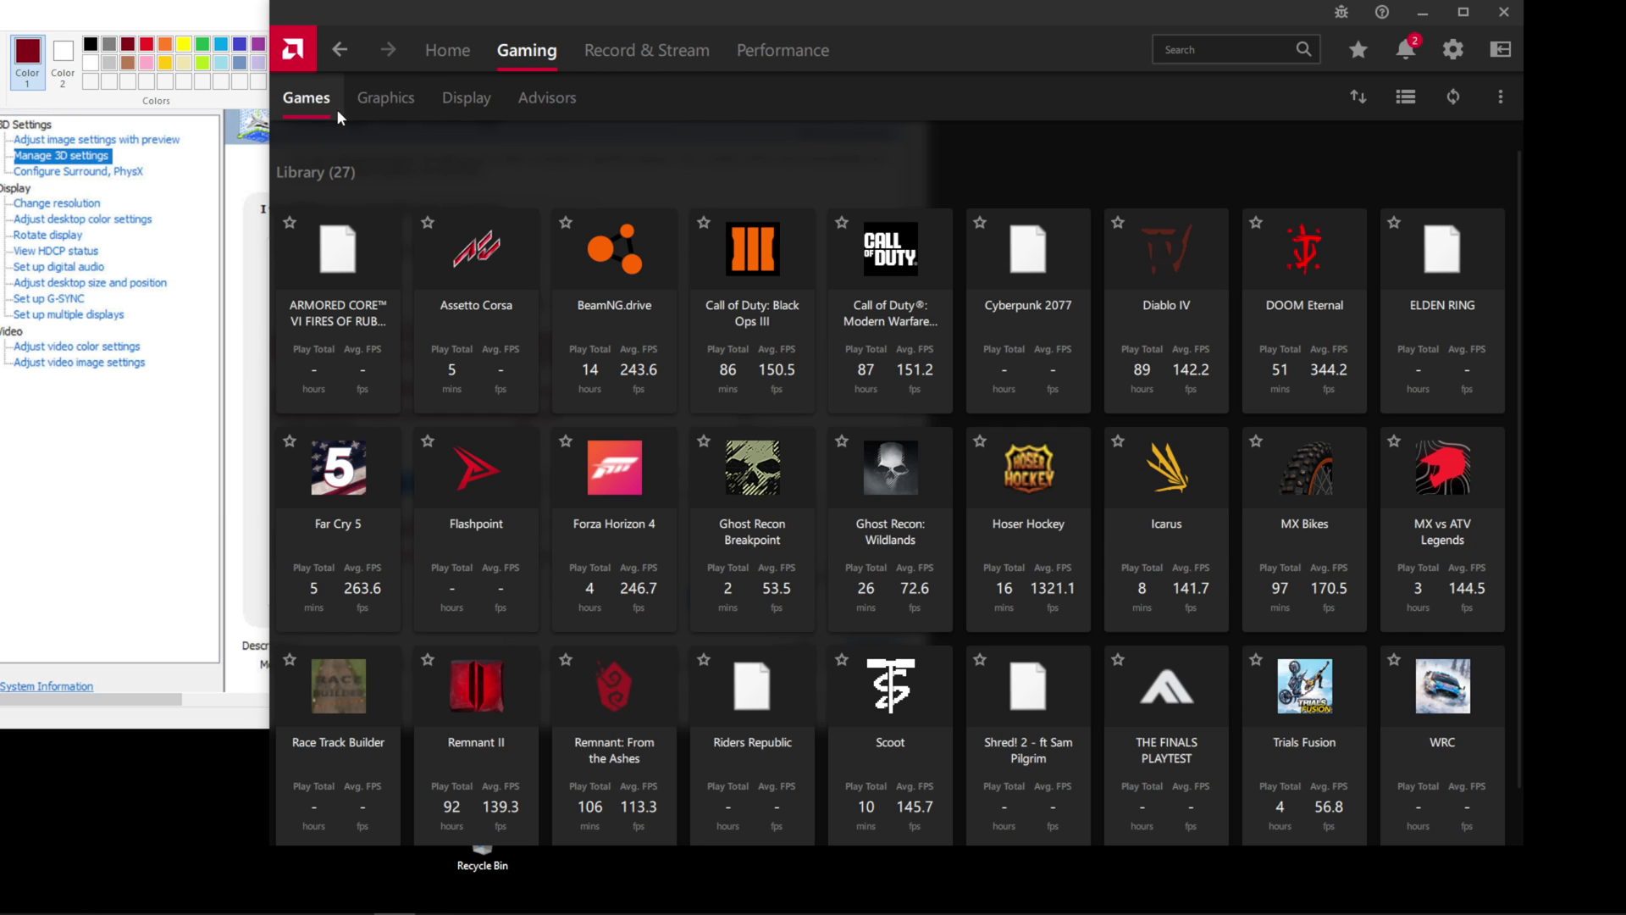
click(470, 272)
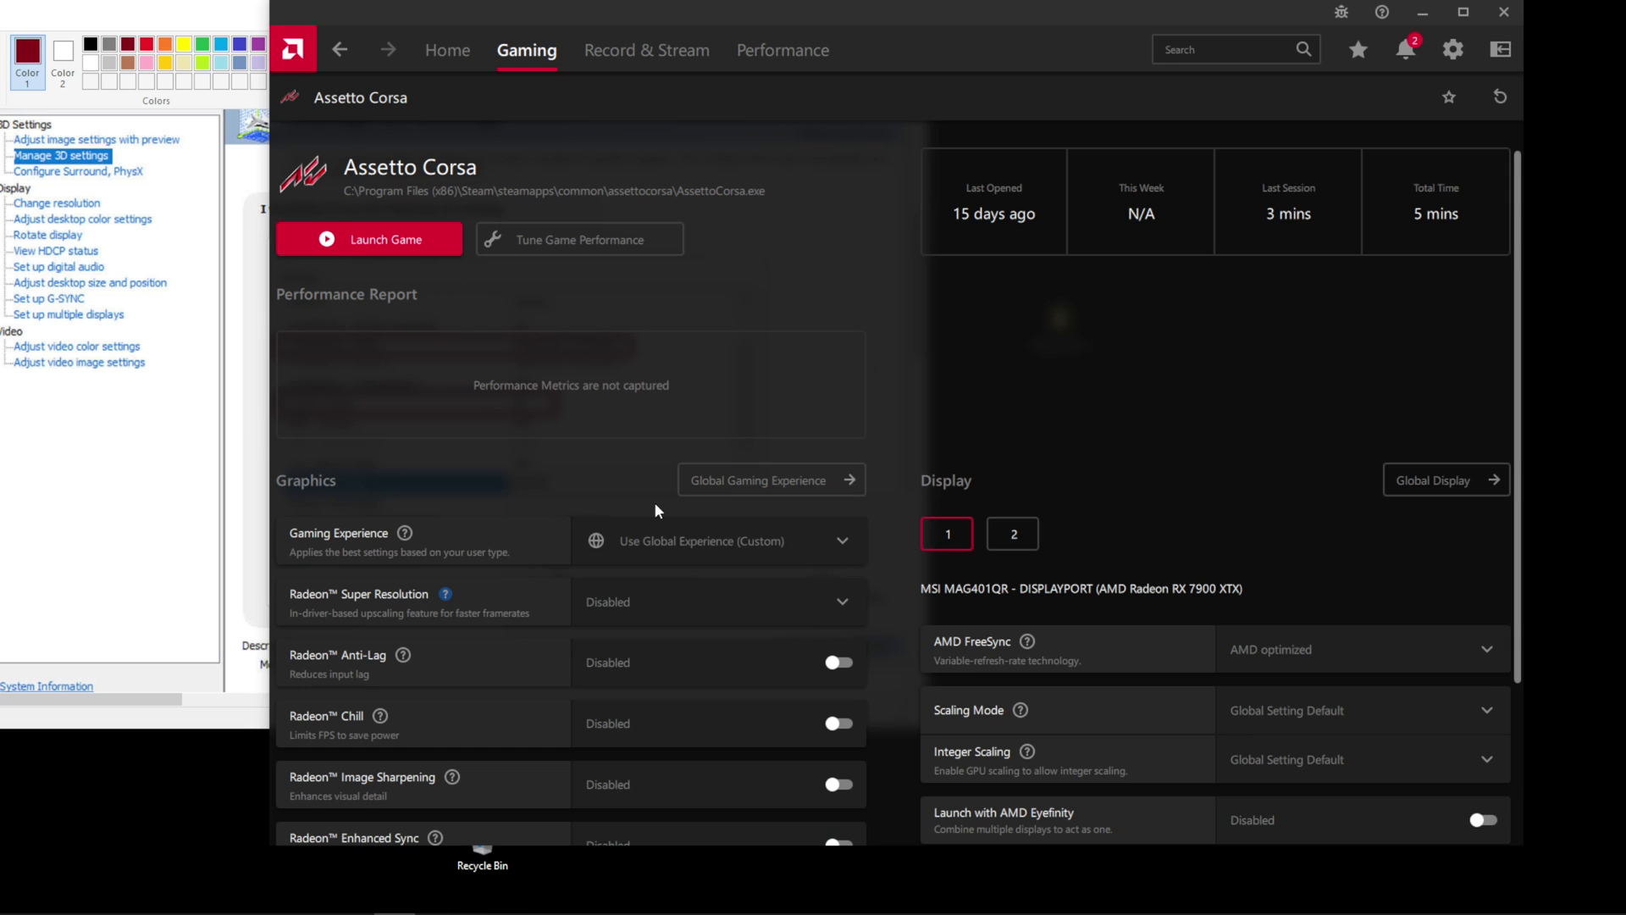
scroll(608, 445, down, 3)
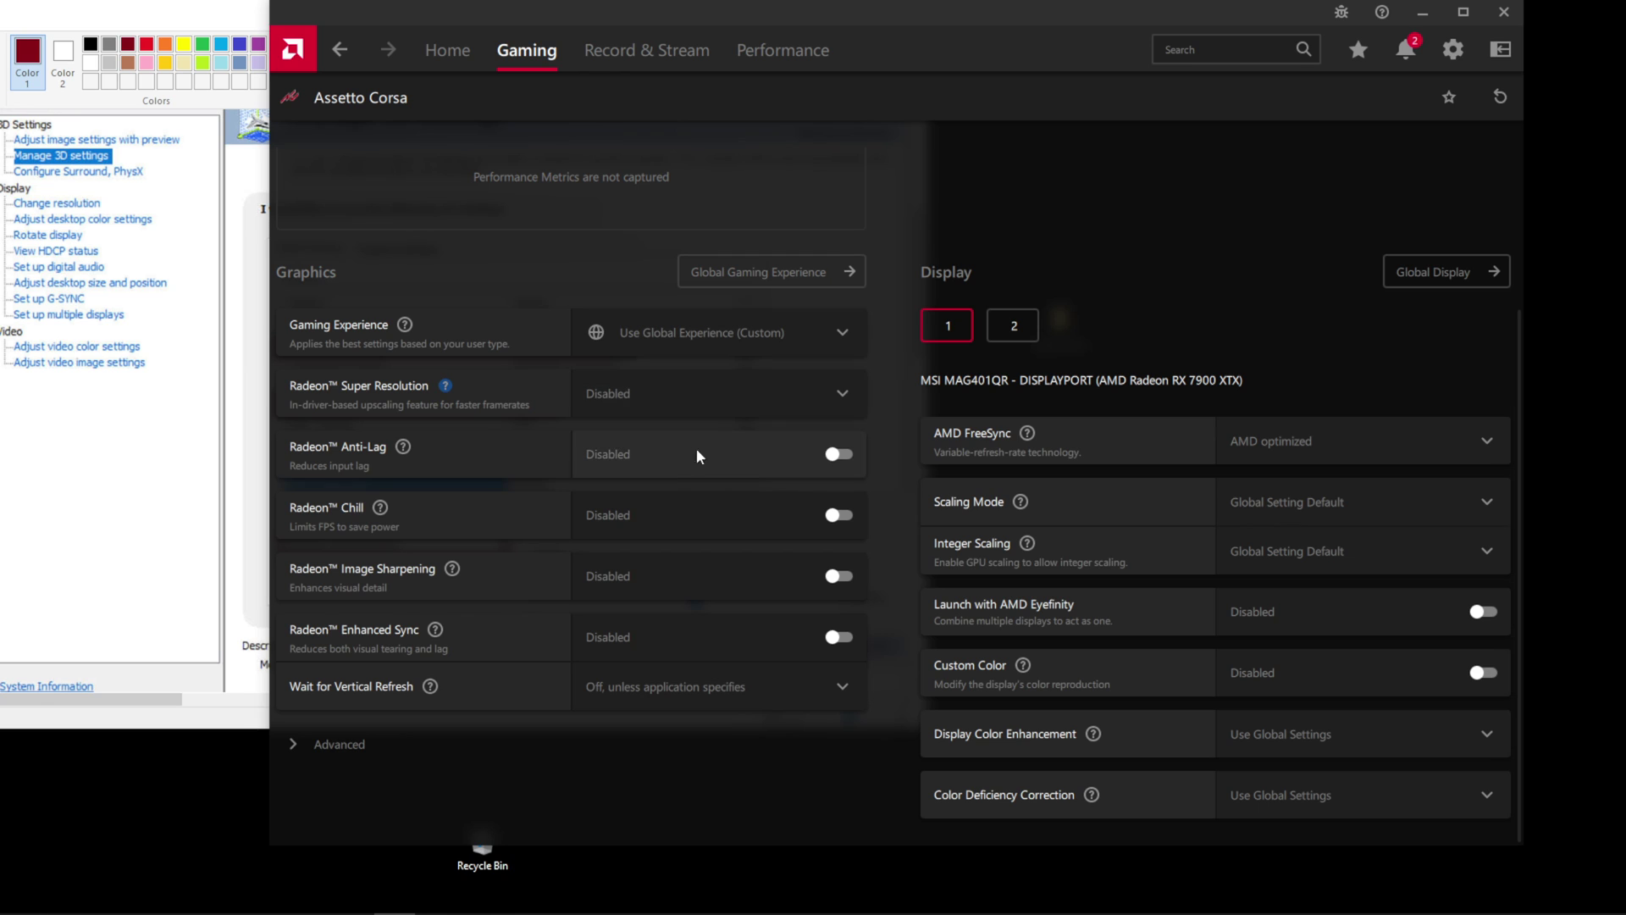
scroll(635, 638, up, 3)
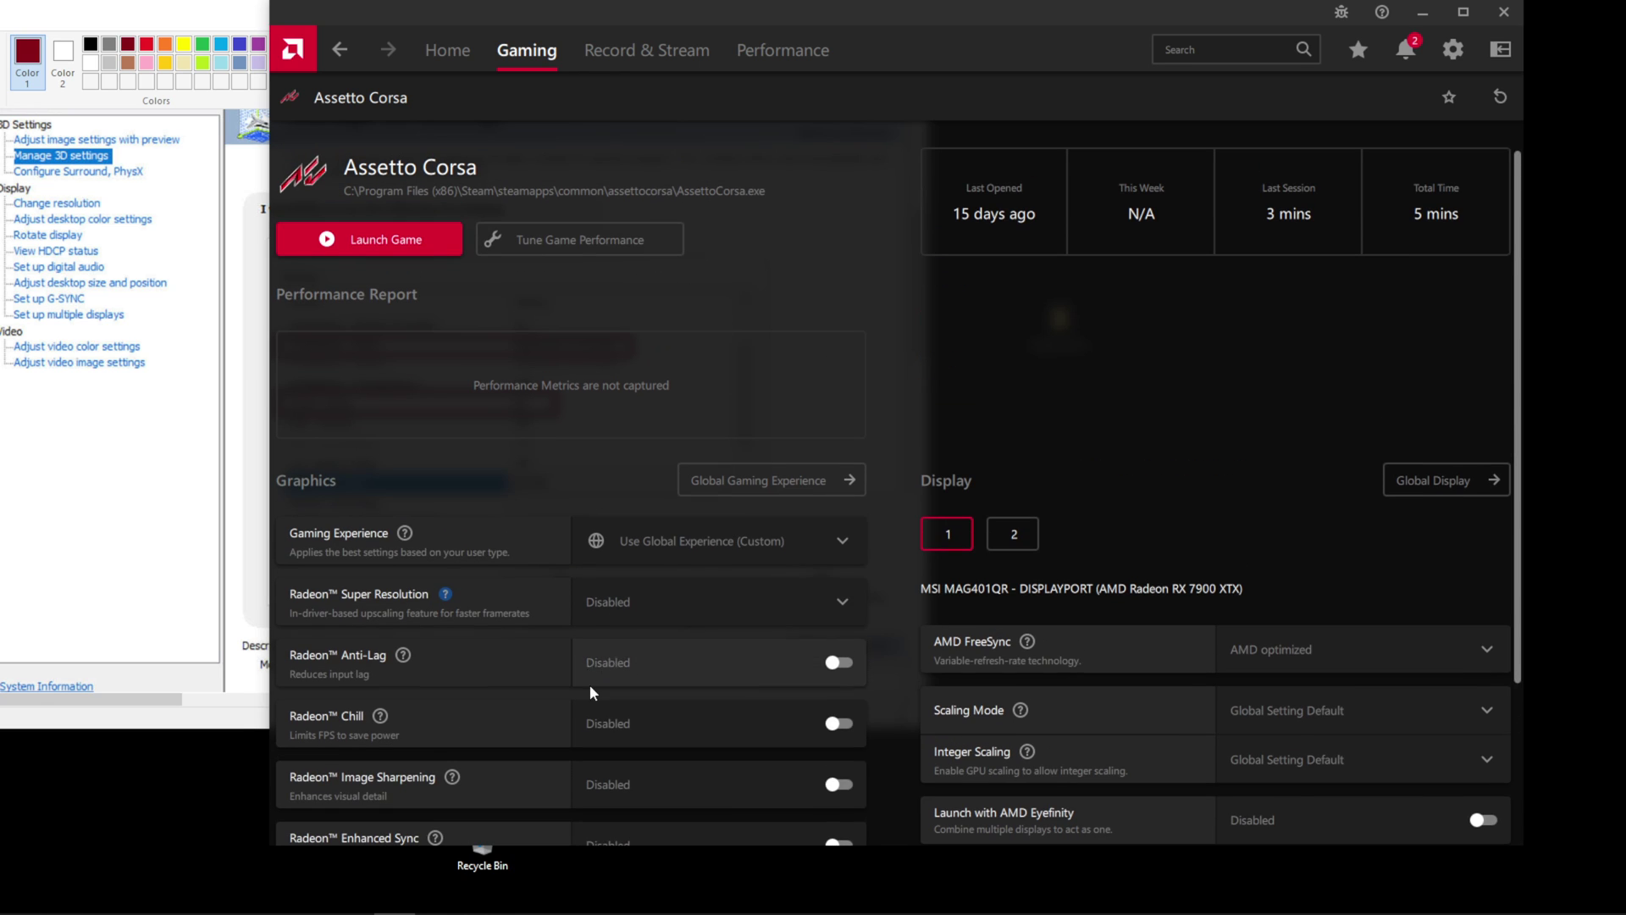
scroll(610, 708, down, 1)
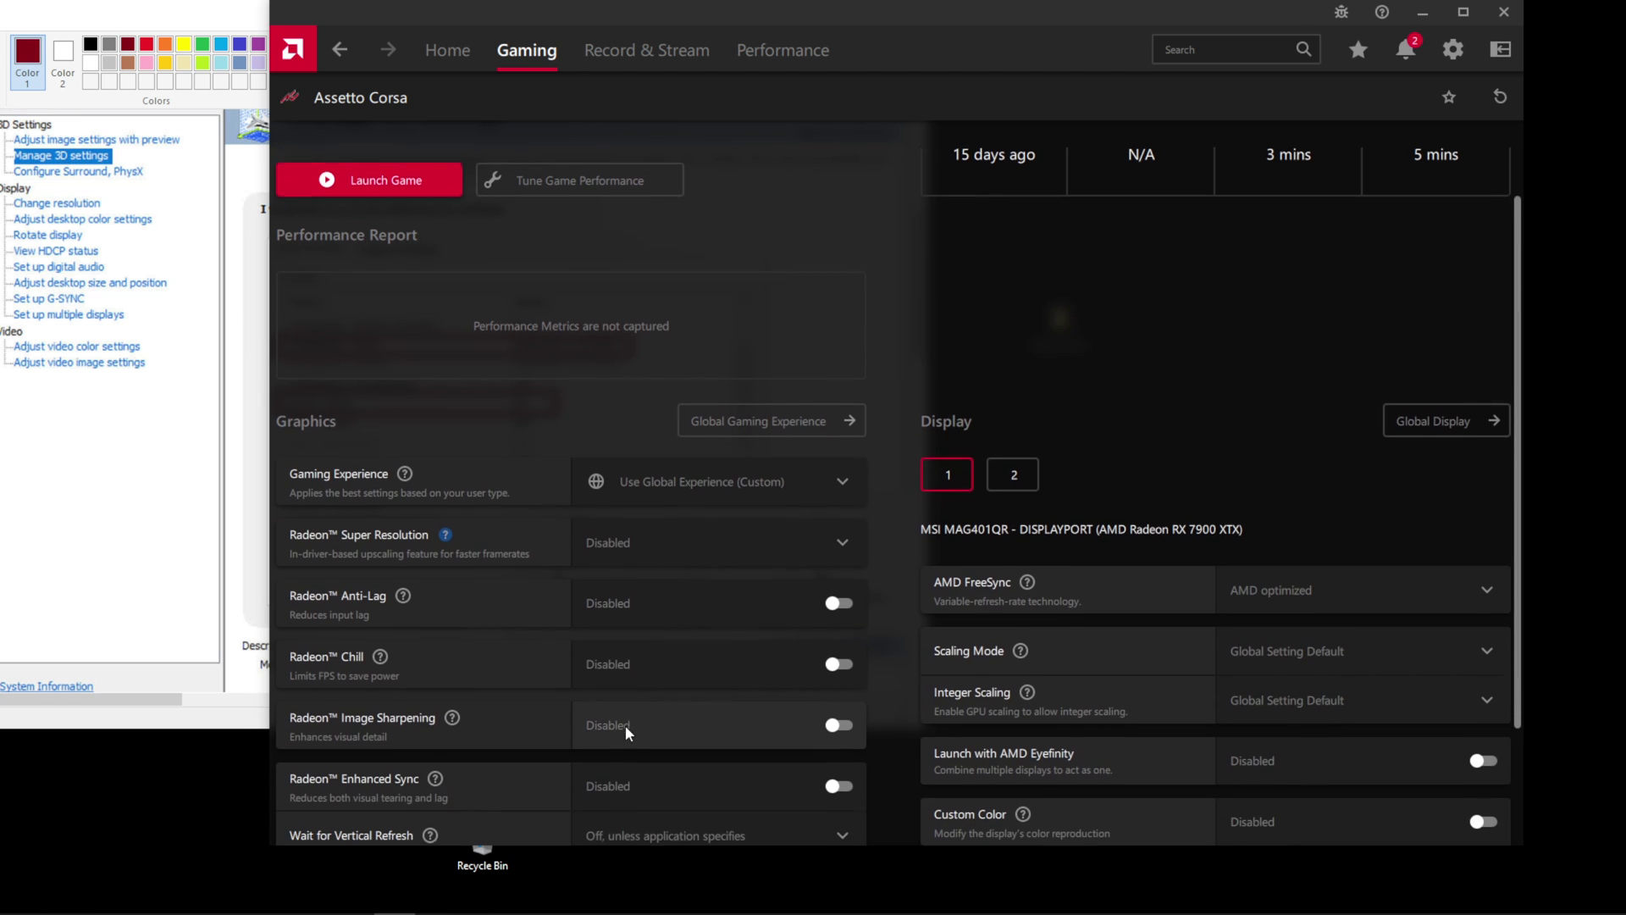
scroll(627, 652, down, 4)
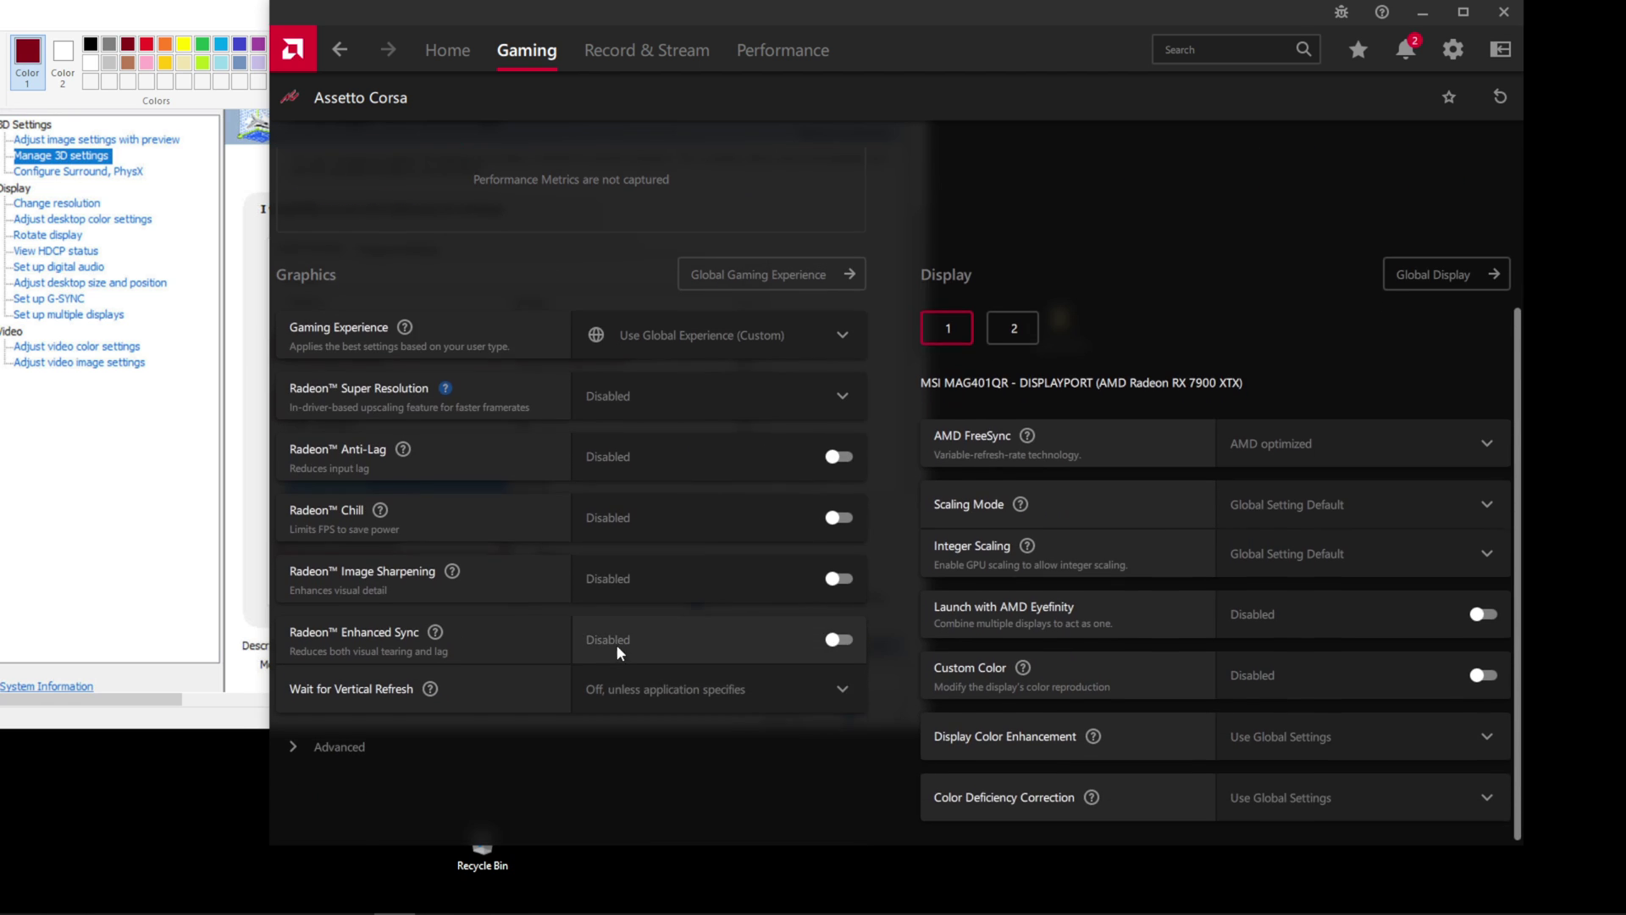
scroll(614, 644, up, 5)
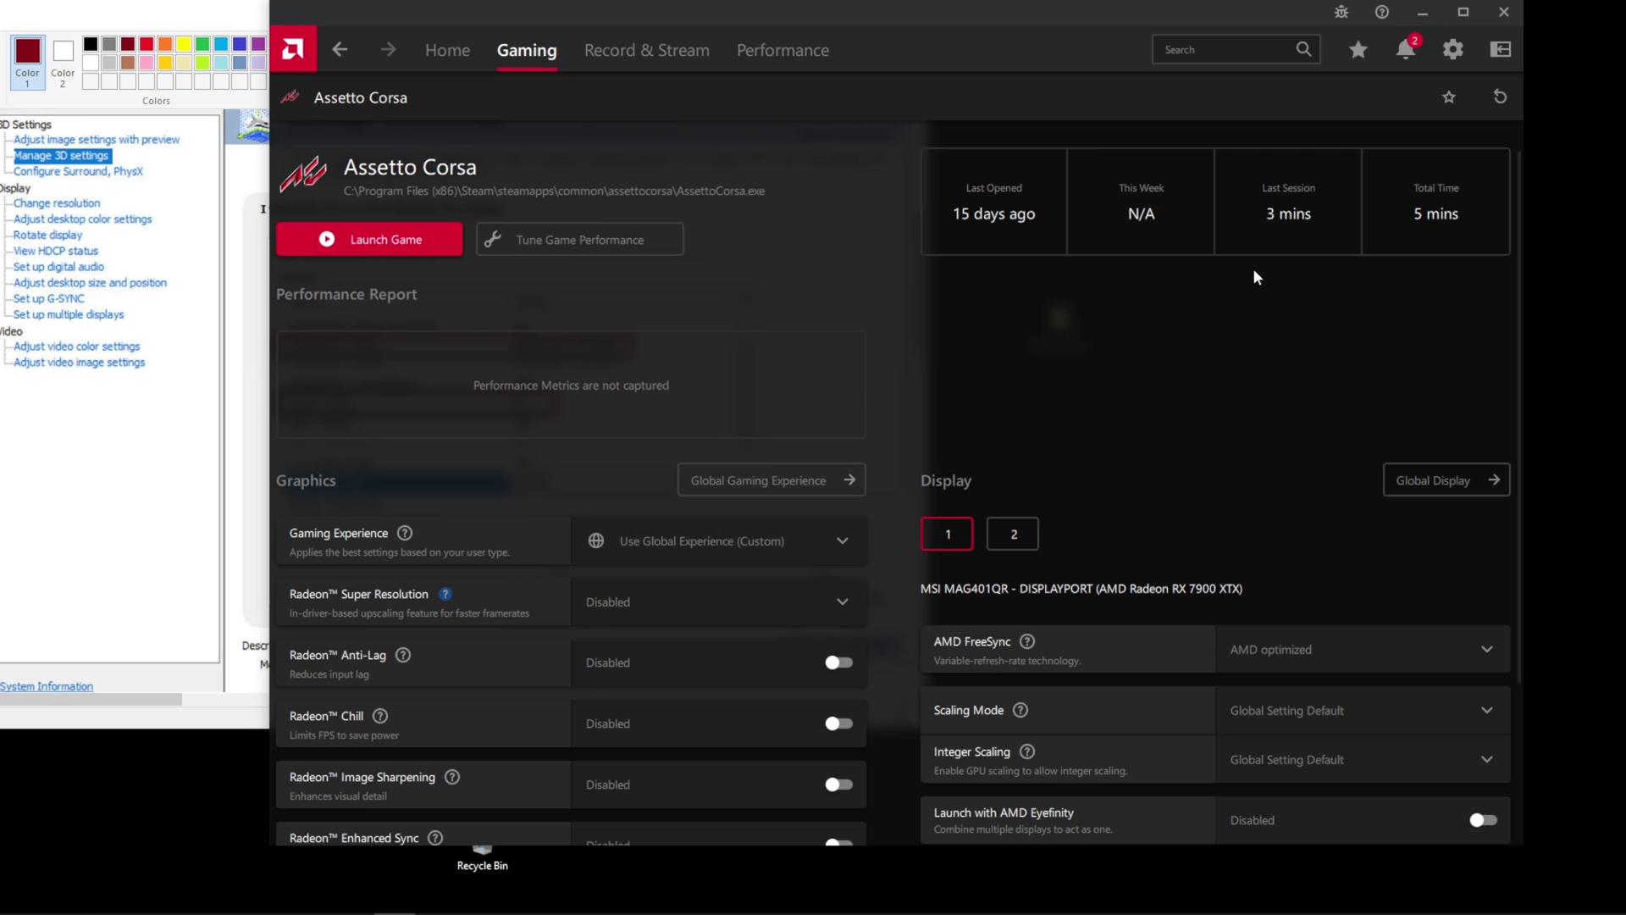
click(1424, 15)
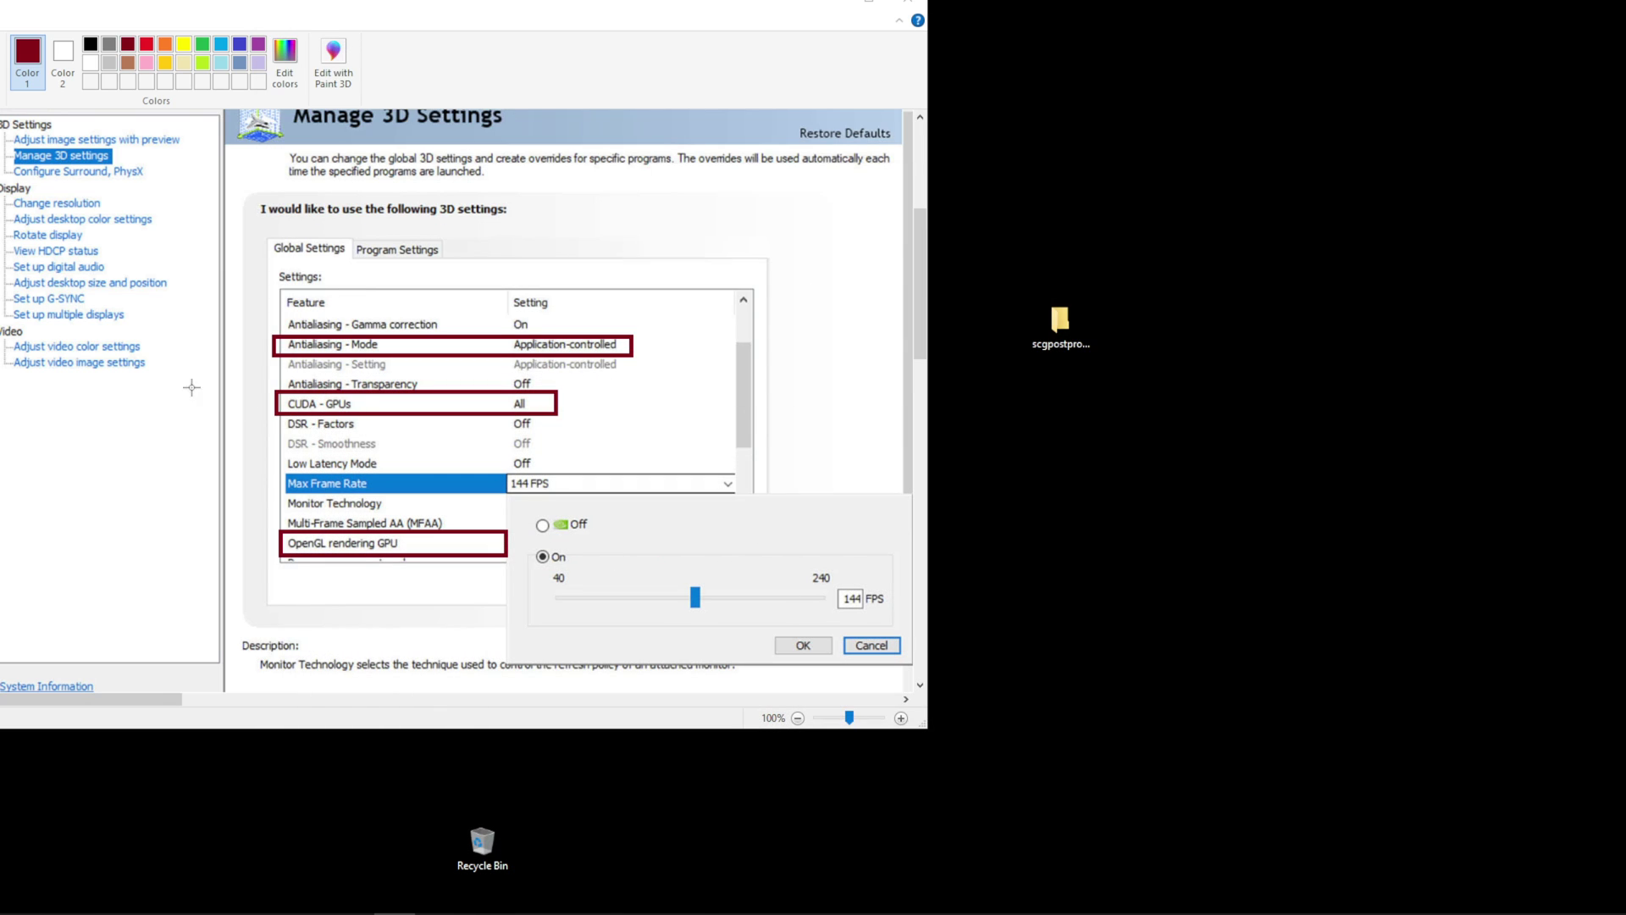
Reposition the Paint window and draw an ellipse around the CUDA - GPUs row.
mouse_move(169, 15)
mouse_down()
mouse_move(252, 59)
mouse_move(233, 66)
mouse_move(536, 95)
mouse_up()
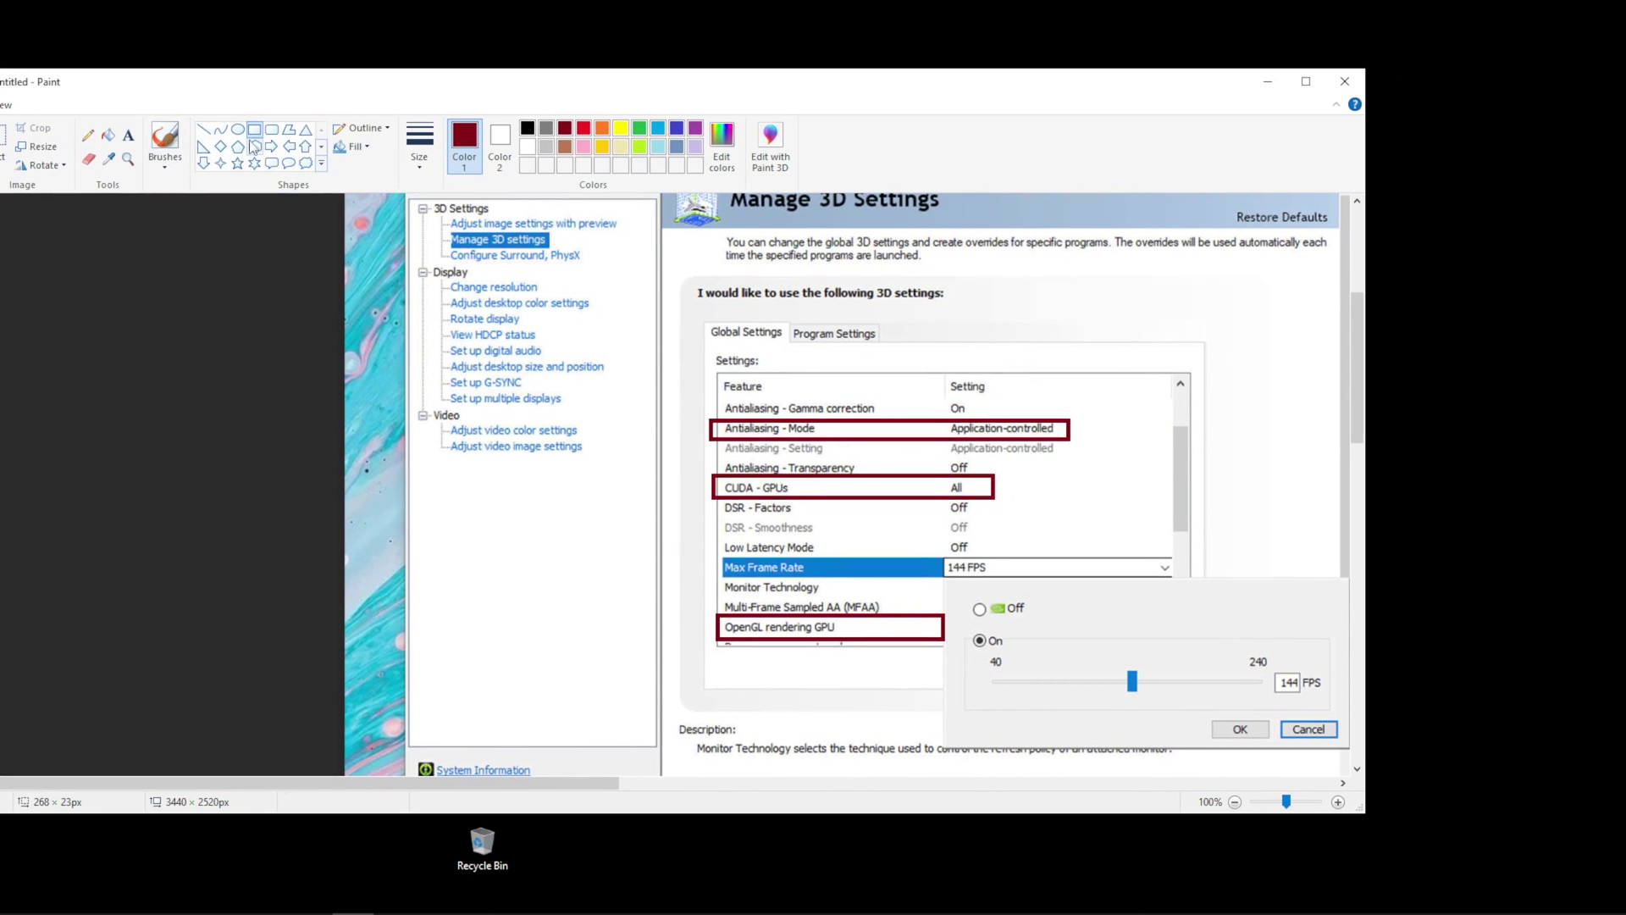
click(238, 130)
mouse_move(679, 449)
mouse_down()
mouse_move(1109, 567)
mouse_move(635, 407)
mouse_move(1043, 525)
mouse_move(809, 445)
mouse_move(982, 523)
mouse_move(1047, 519)
mouse_up()
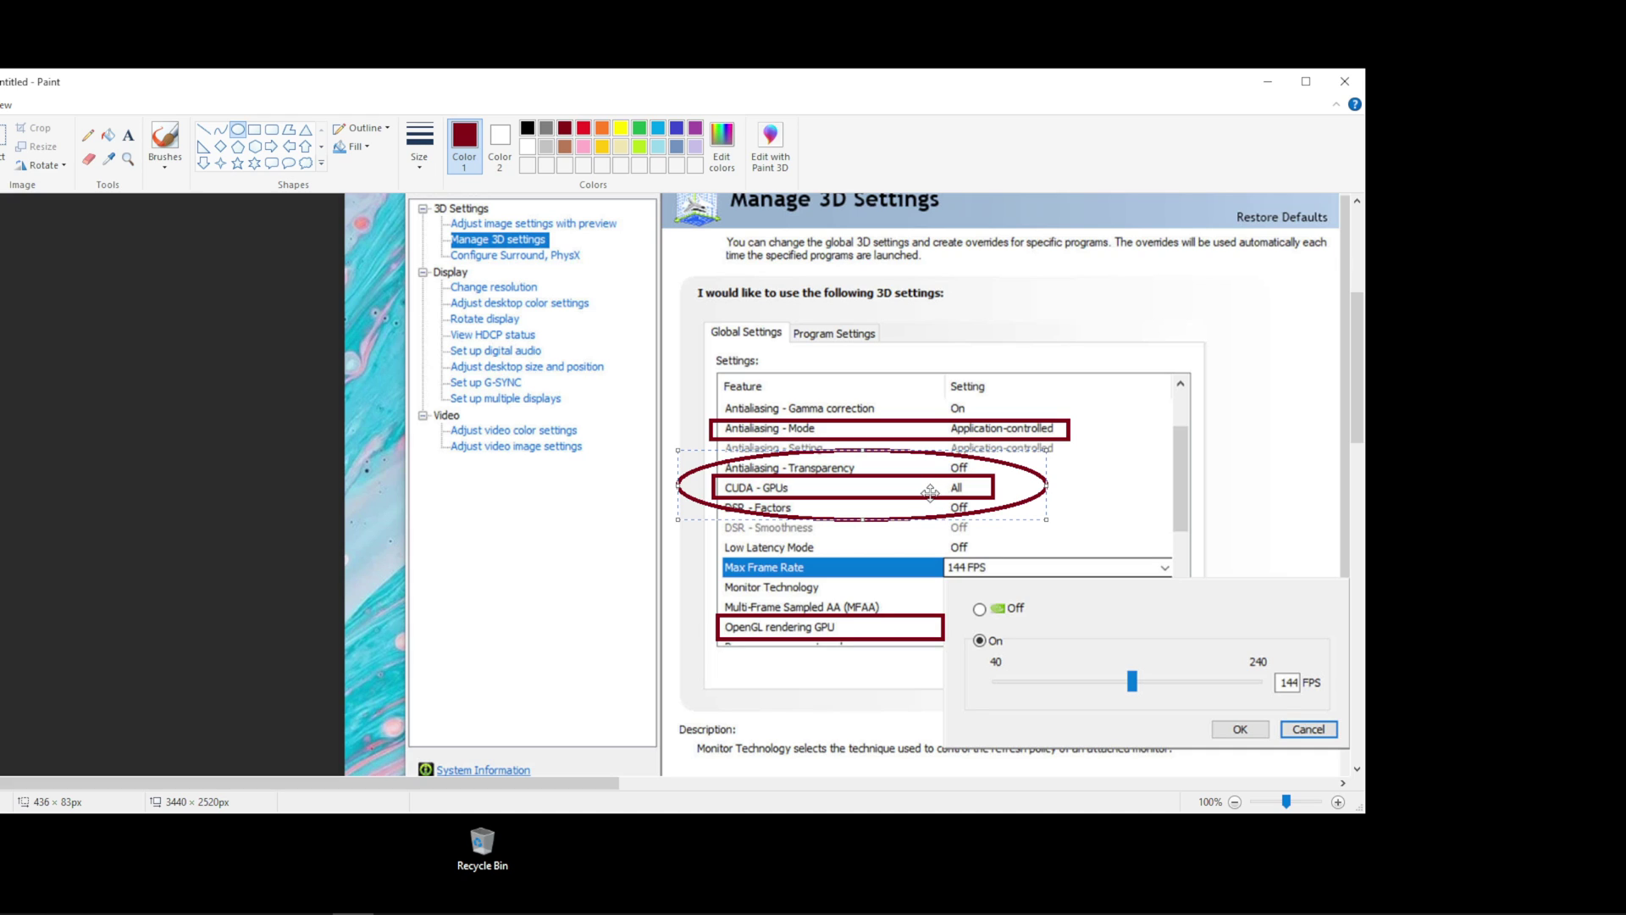
click(957, 344)
Draw a wider ellipse over the CUDA row, then delete it.
drag(670, 462, 1075, 534)
right_click(1054, 526)
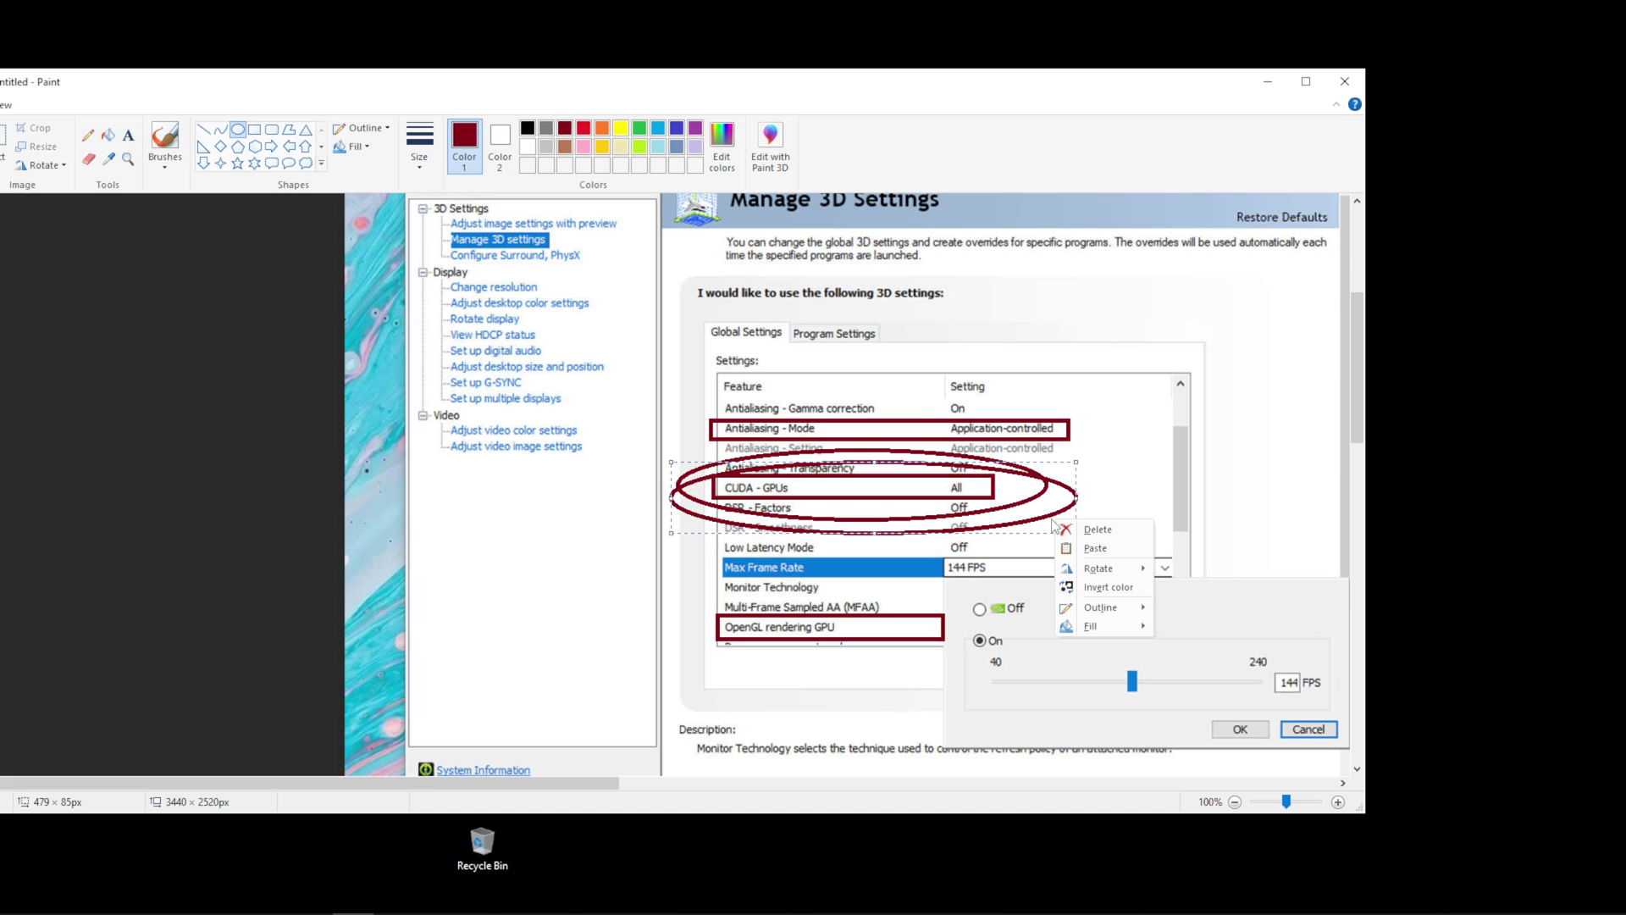
click(946, 407)
key(Delete)
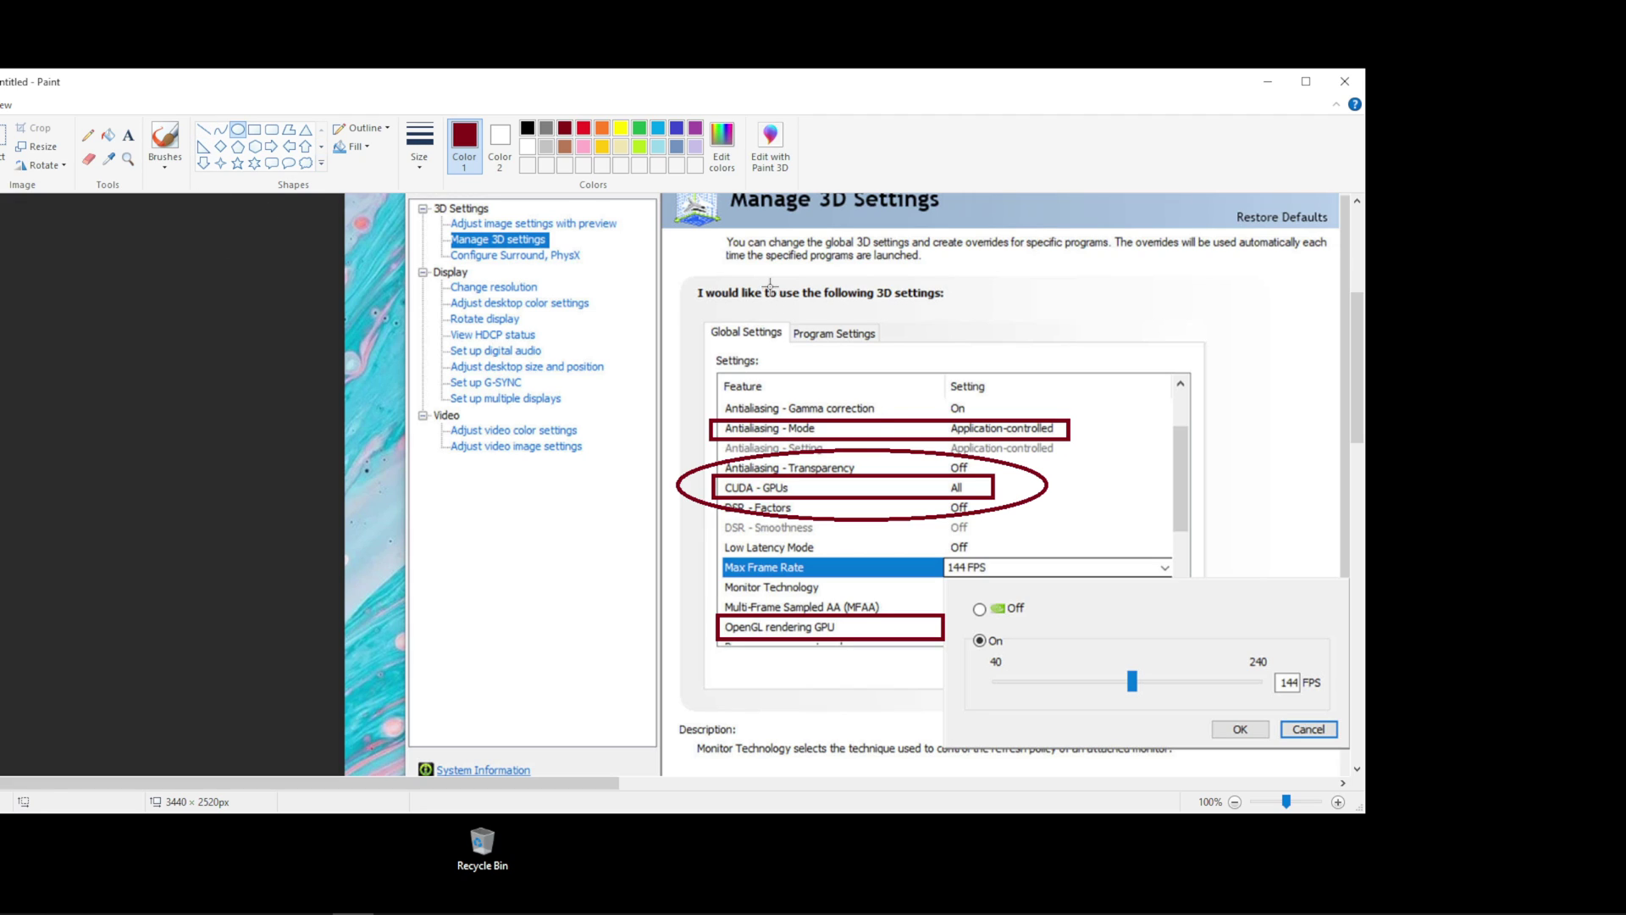
Draw an oval around the Program Settings tab plus two small ovals near the settings tree and header.
drag(769, 284, 921, 393)
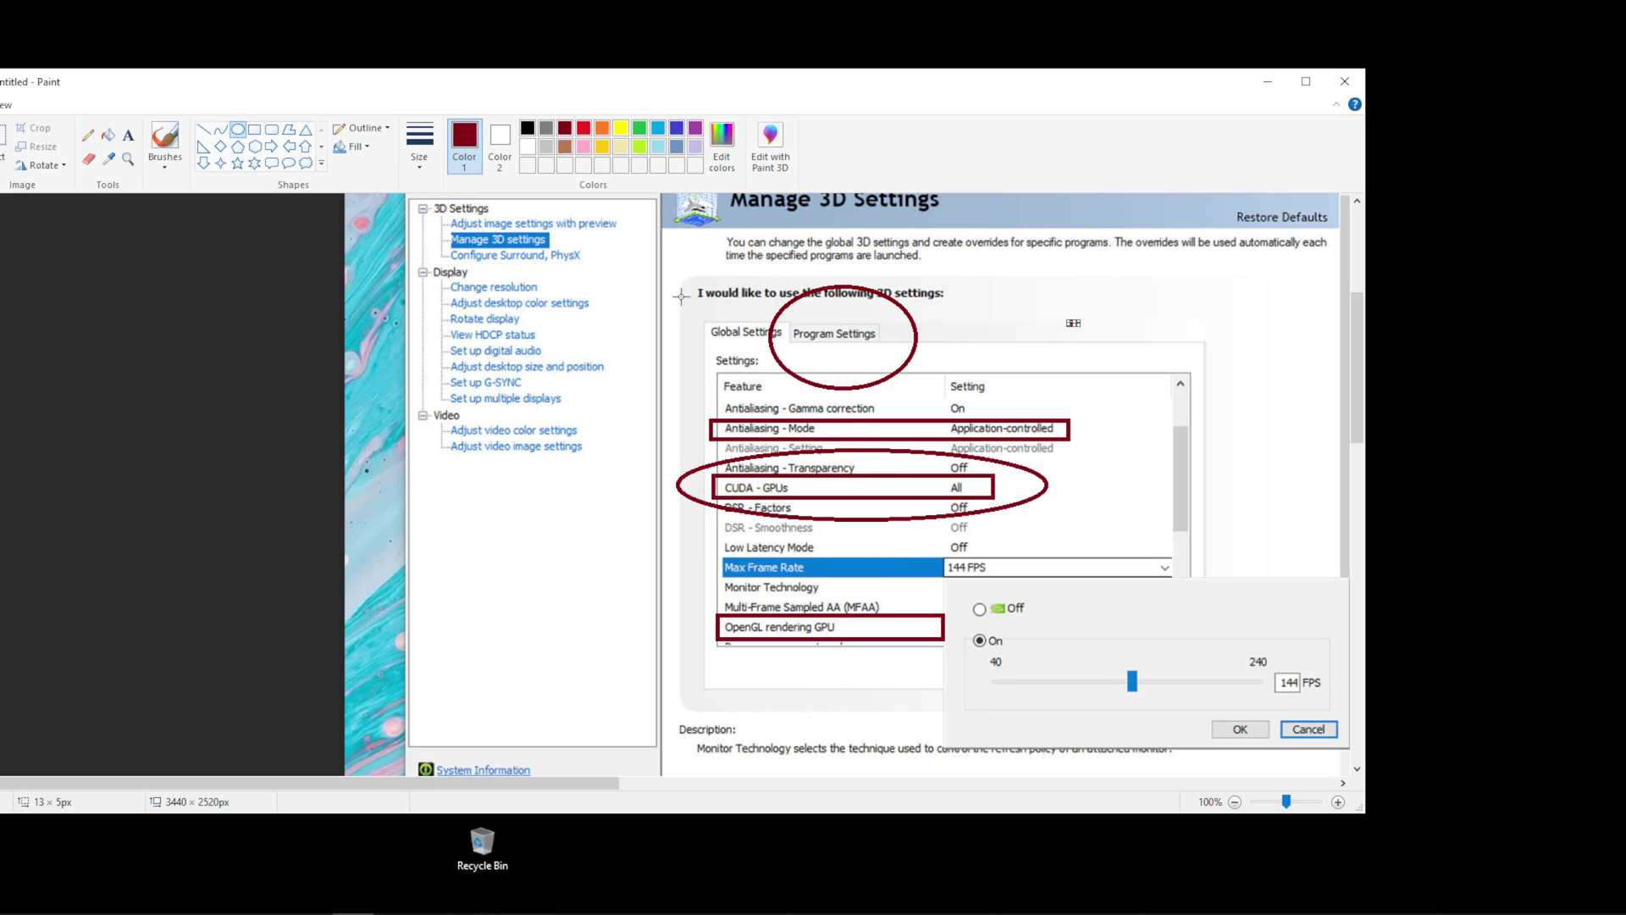
drag(675, 277, 647, 227)
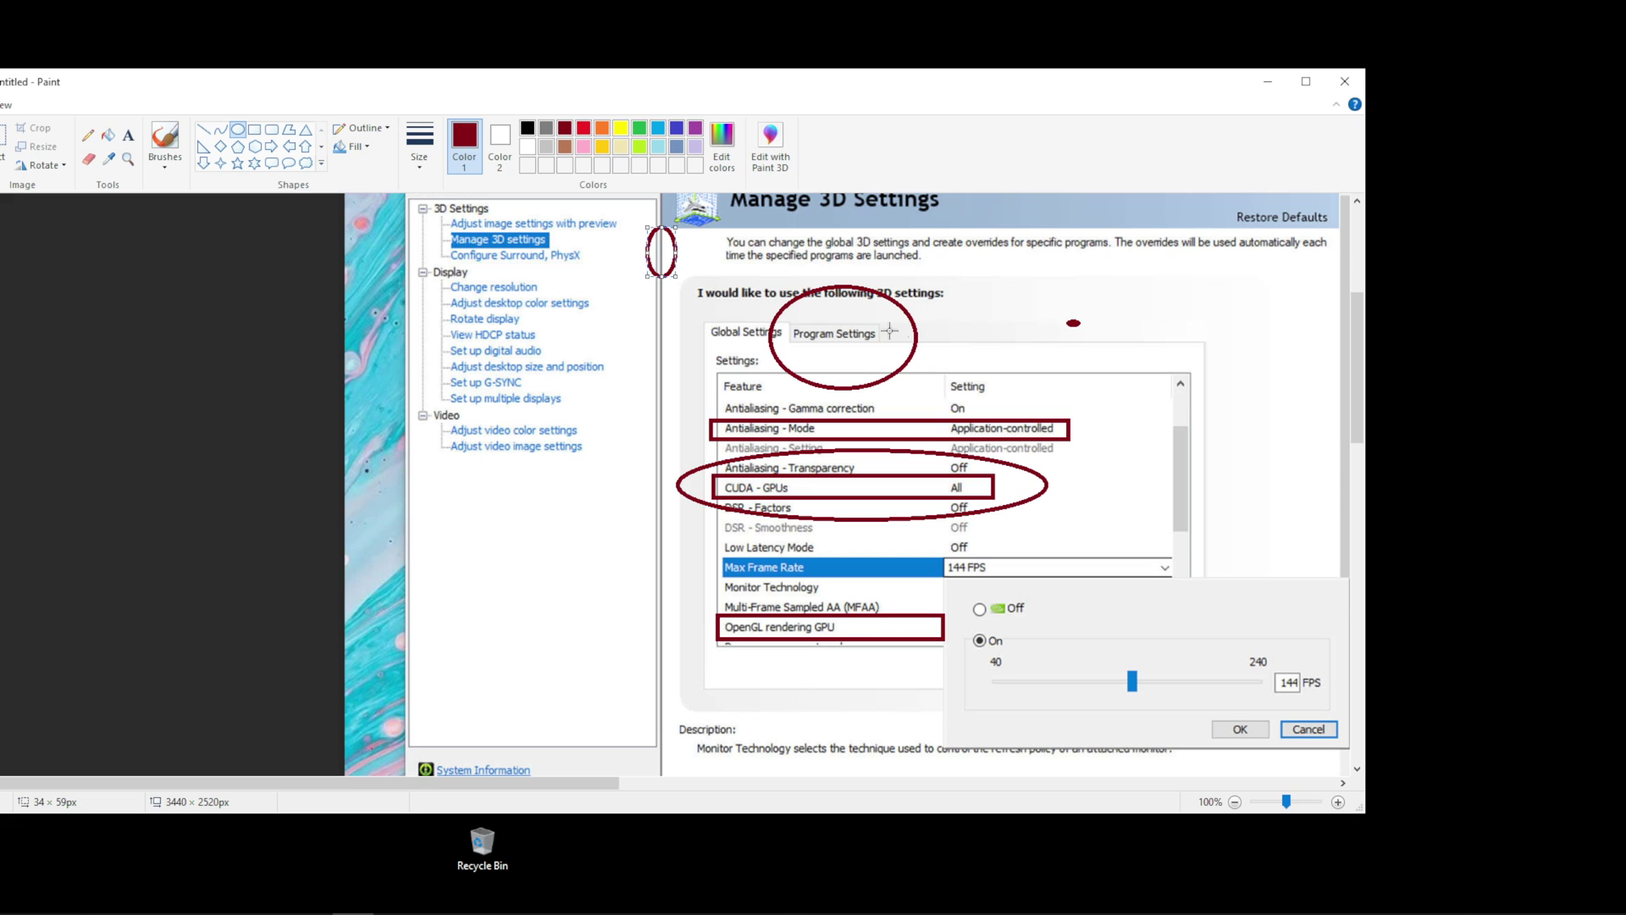
drag(794, 272, 826, 302)
scroll(843, 456, down, 3)
scroll(864, 381, up, 3)
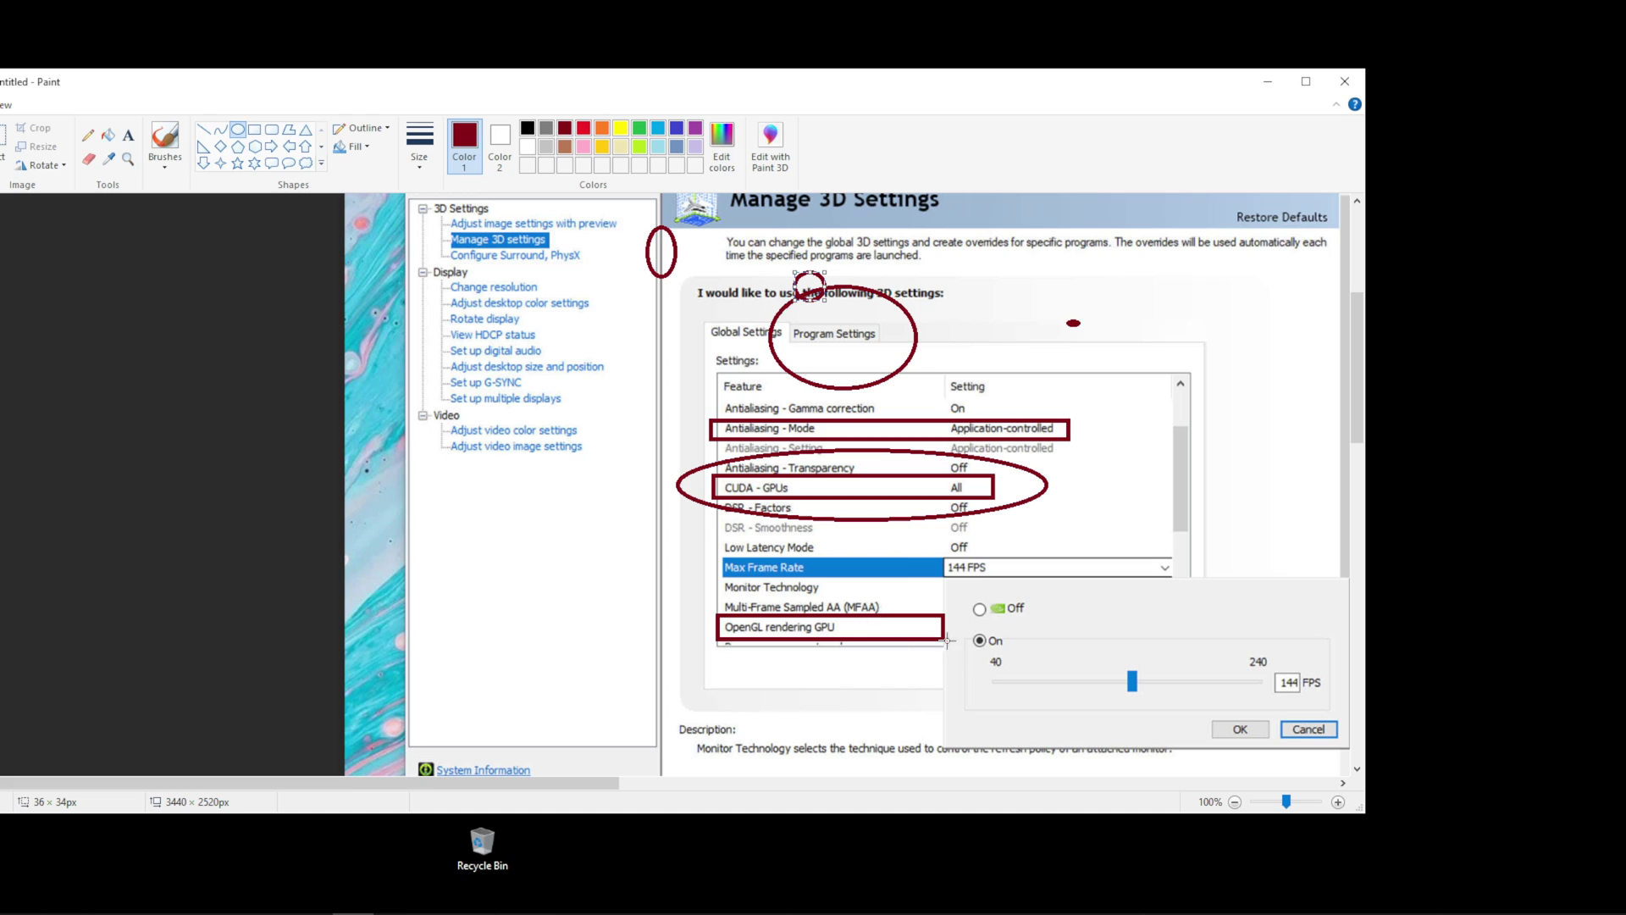
Draw and commit a thicker dark-red ellipse overlapping the CUDA - GPUs row.
drag(687, 467, 1031, 513)
click(930, 417)
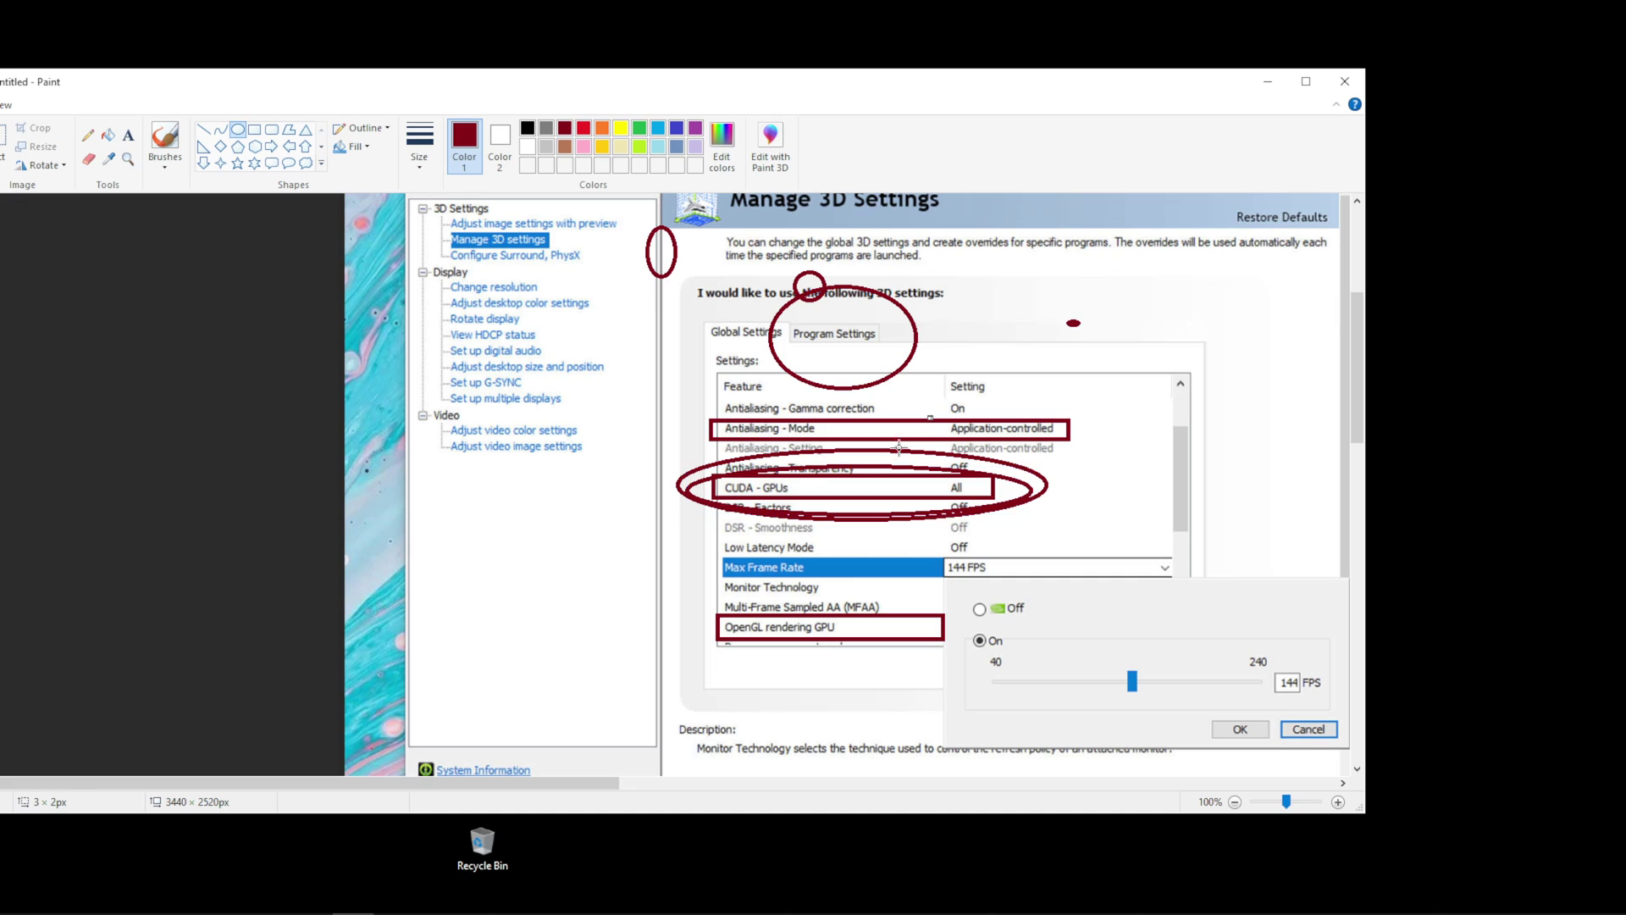